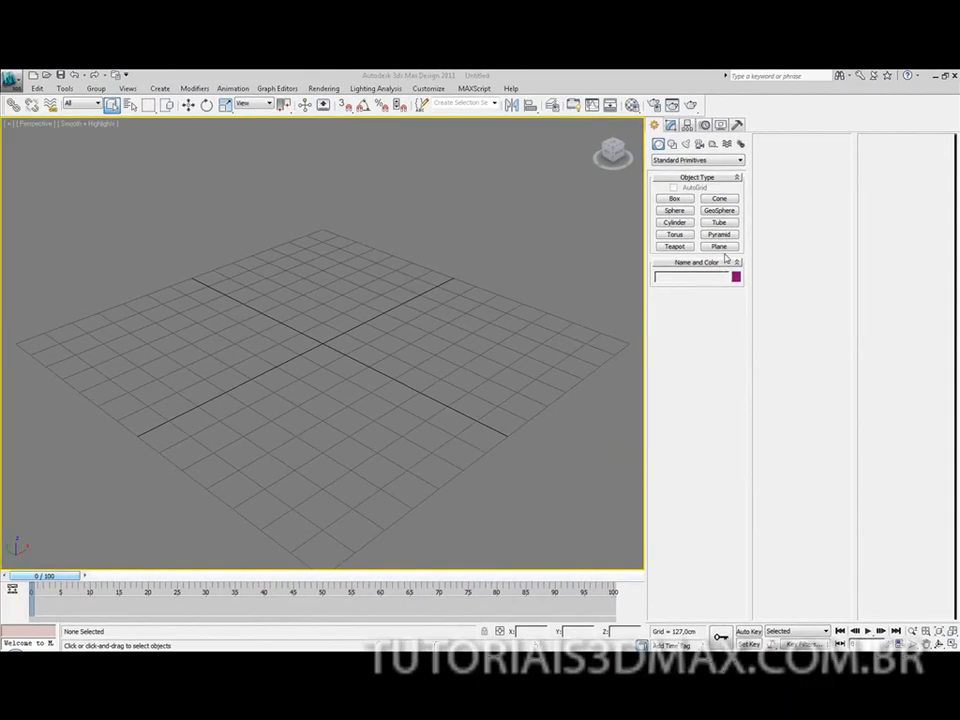
Step: Create a teapot of about 230 cm radius at the grid's center and hide the grid in the Perspective viewport
{"action": "left_click", "coordinate": [675, 246]}
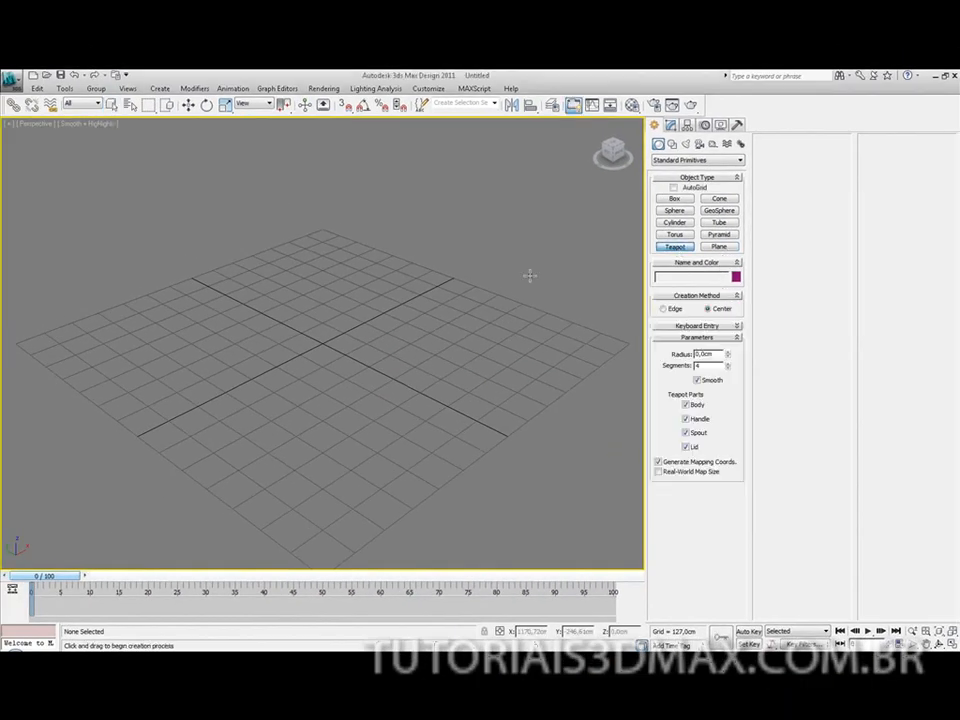
{"action": "left_click_drag", "start_coordinate": [322, 345], "coordinate": [363, 366]}
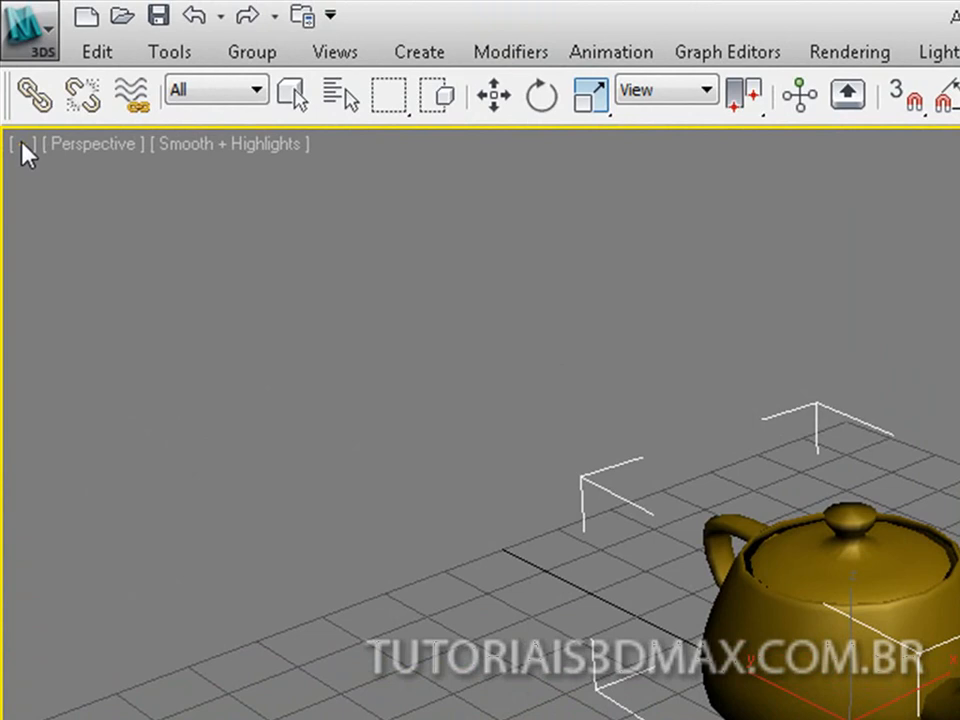
{"action": "left_click", "coordinate": [23, 145]}
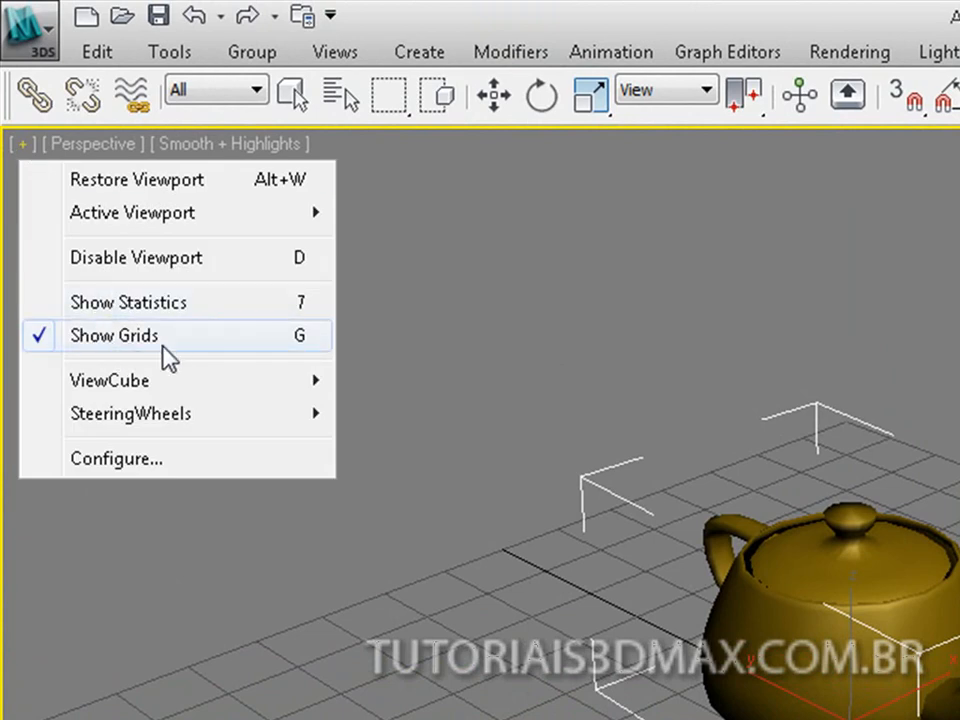
{"action": "left_click", "coordinate": [104, 346]}
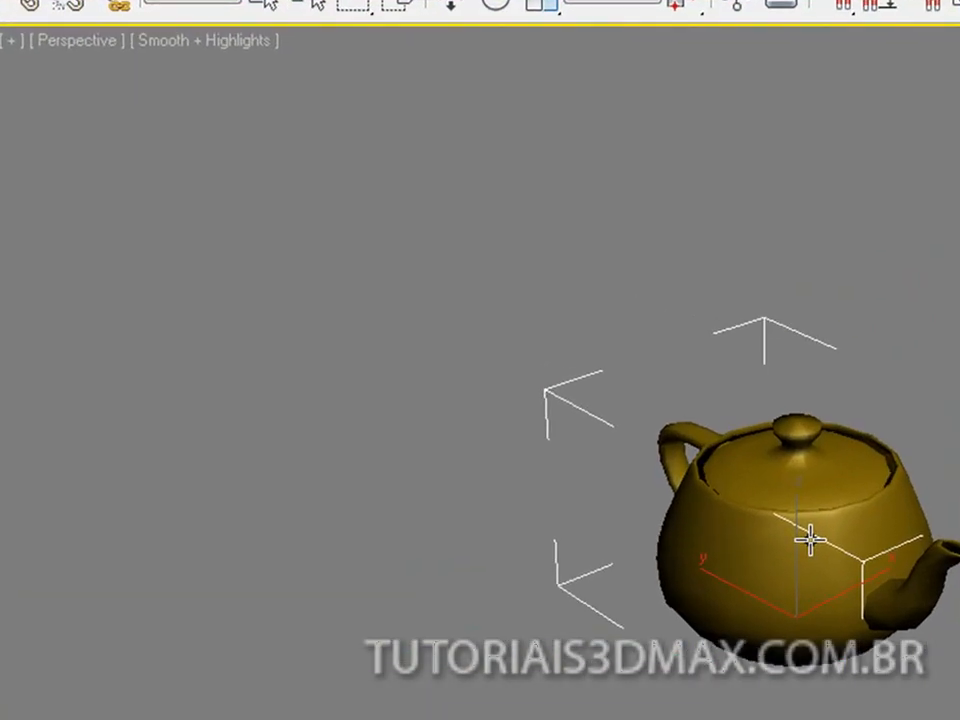
Step: Set the teapot's segments to 24
{"action": "middle_click_drag", "start_coordinate": [657, 472], "coordinate": [646, 484]}
{"action": "middle_click_drag", "start_coordinate": [803, 562], "coordinate": [748, 562]}
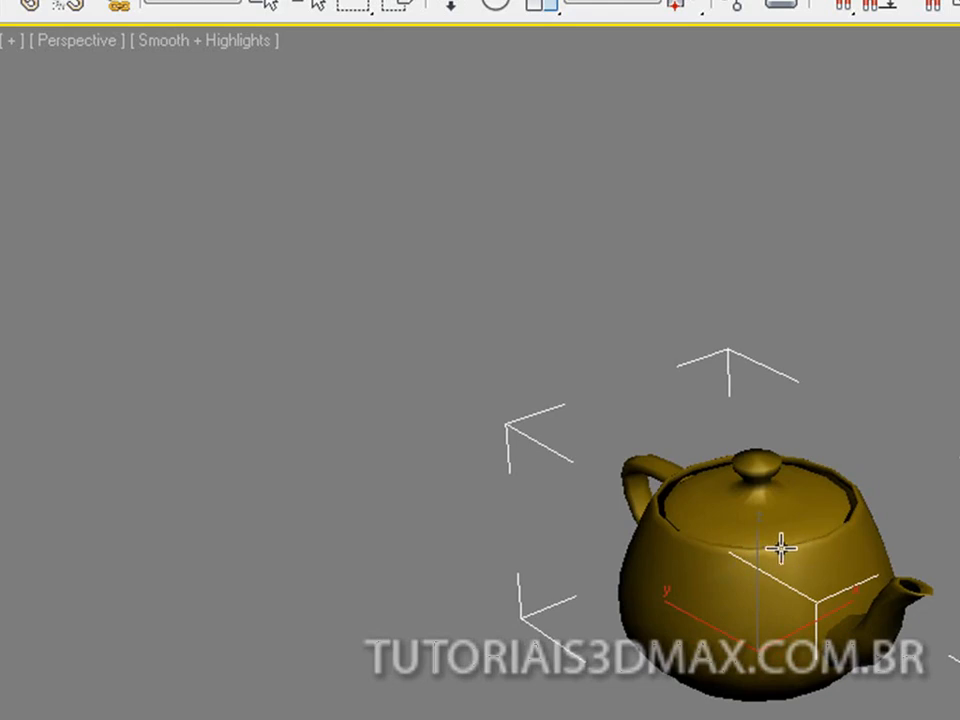
{"action": "mouse_move", "coordinate": [746, 557]}
{"action": "middle_mouse_down"}
{"action": "mouse_move", "coordinate": [762, 597]}
{"action": "mouse_move", "coordinate": [752, 574]}
{"action": "mouse_move", "coordinate": [754, 615]}
{"action": "mouse_move", "coordinate": [736, 570]}
{"action": "middle_mouse_up"}
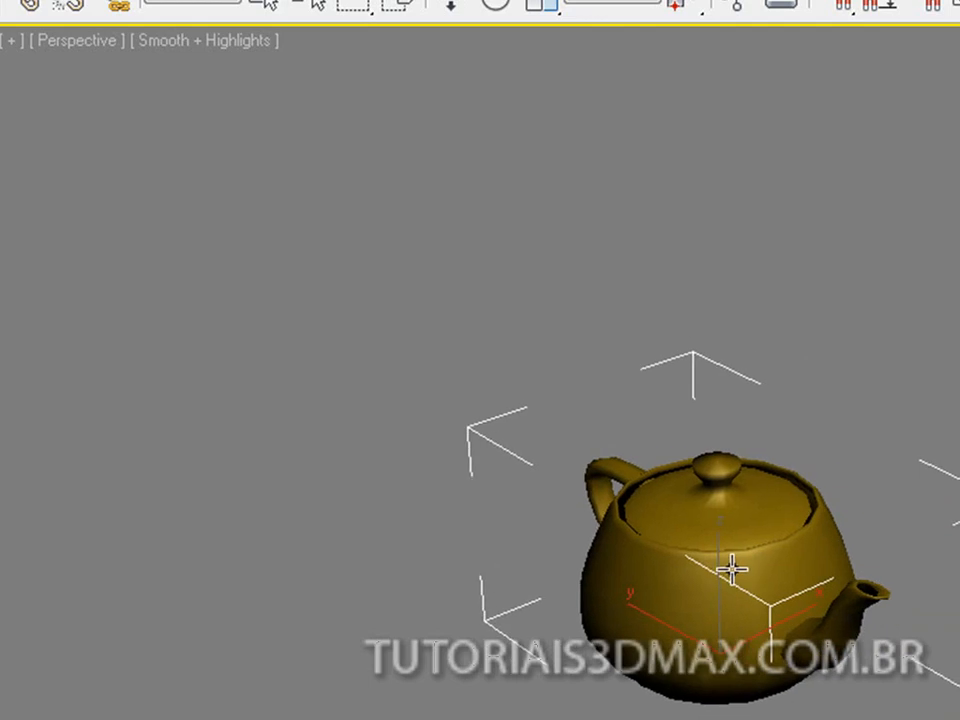
{"action": "middle_click_drag", "start_coordinate": [729, 578], "coordinate": [886, 588], "text": "alt"}
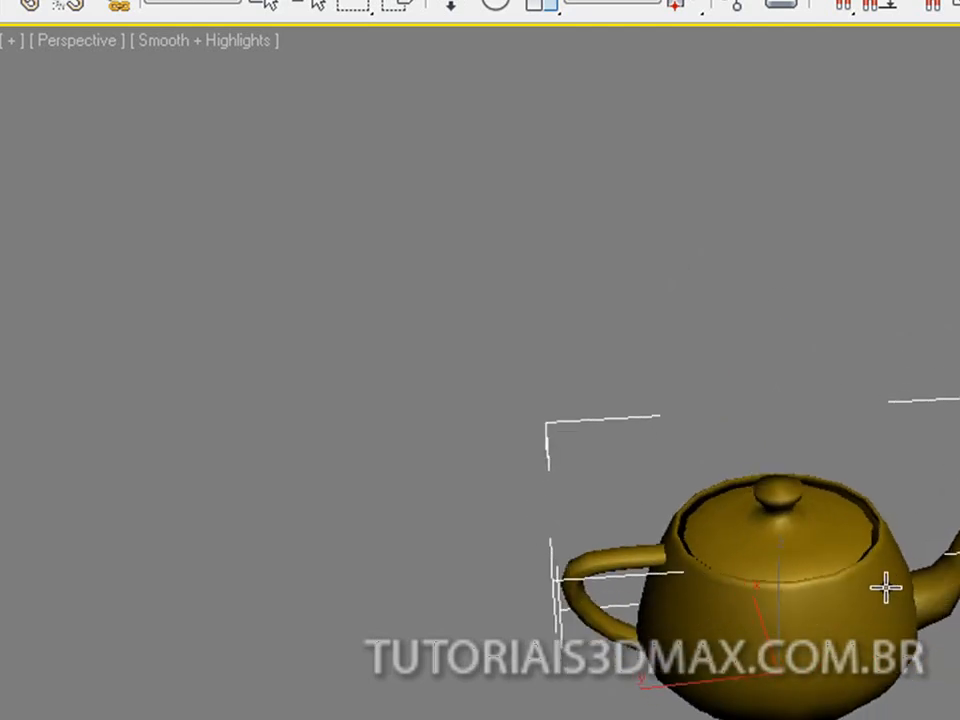
{"action": "left_click_drag", "start_coordinate": [773, 645], "coordinate": [802, 584]}
{"action": "middle_click_drag", "start_coordinate": [802, 584], "coordinate": [692, 570]}
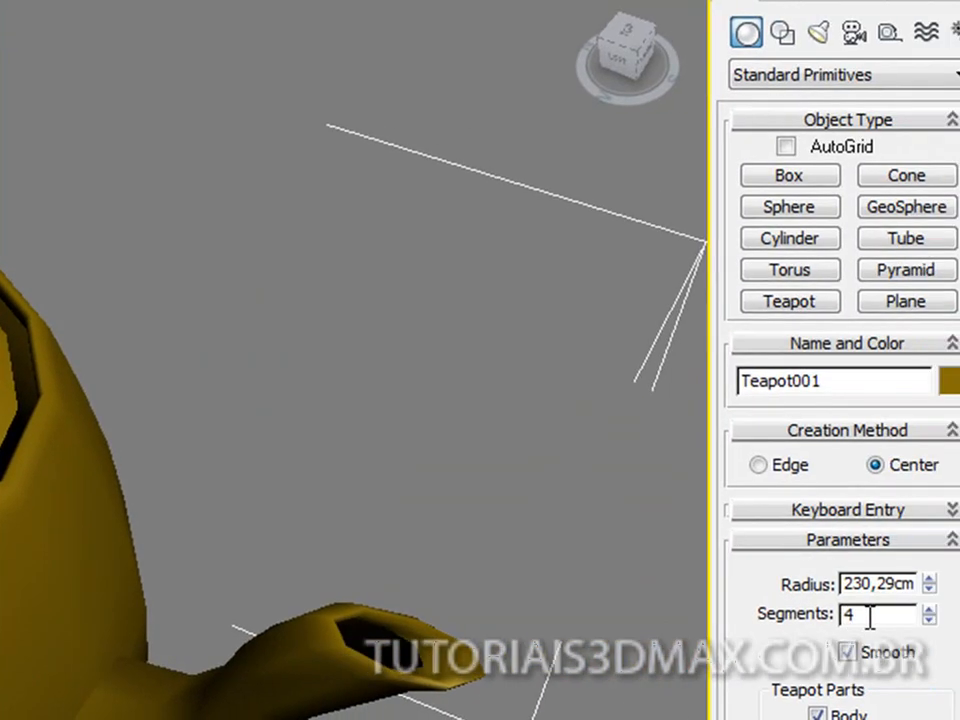
{"action": "double_click", "coordinate": [885, 616]}
{"action": "type", "text": "24"}
{"action": "key", "text": "Return"}
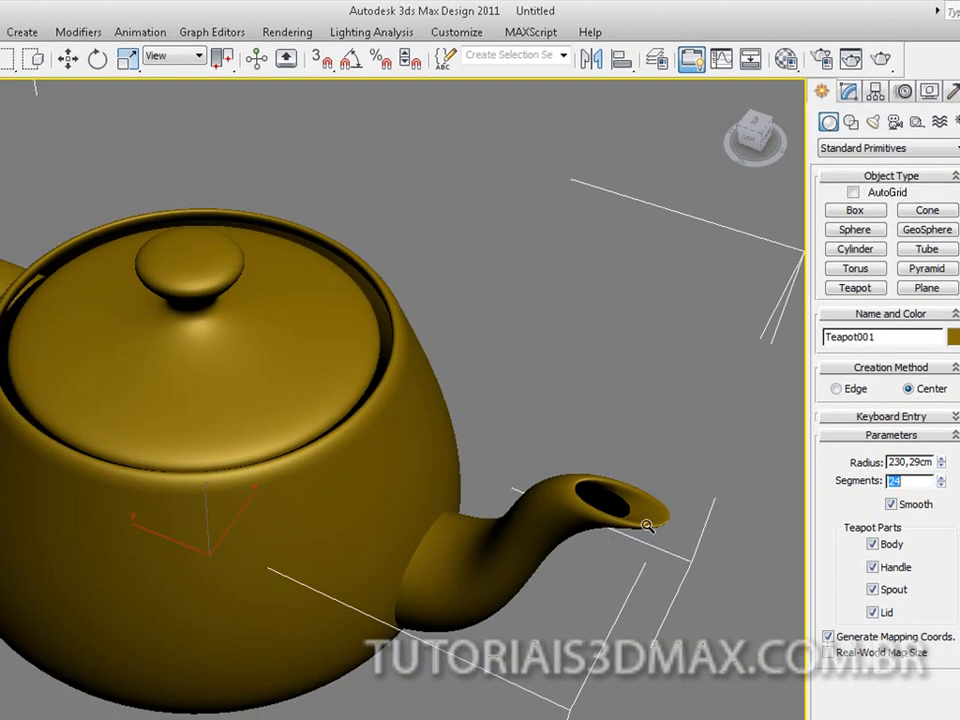
Step: Try the teapot with 1 and 4 segments, and return it to 24 segments
{"action": "type", "text": "1"}
{"action": "key", "text": "Return"}
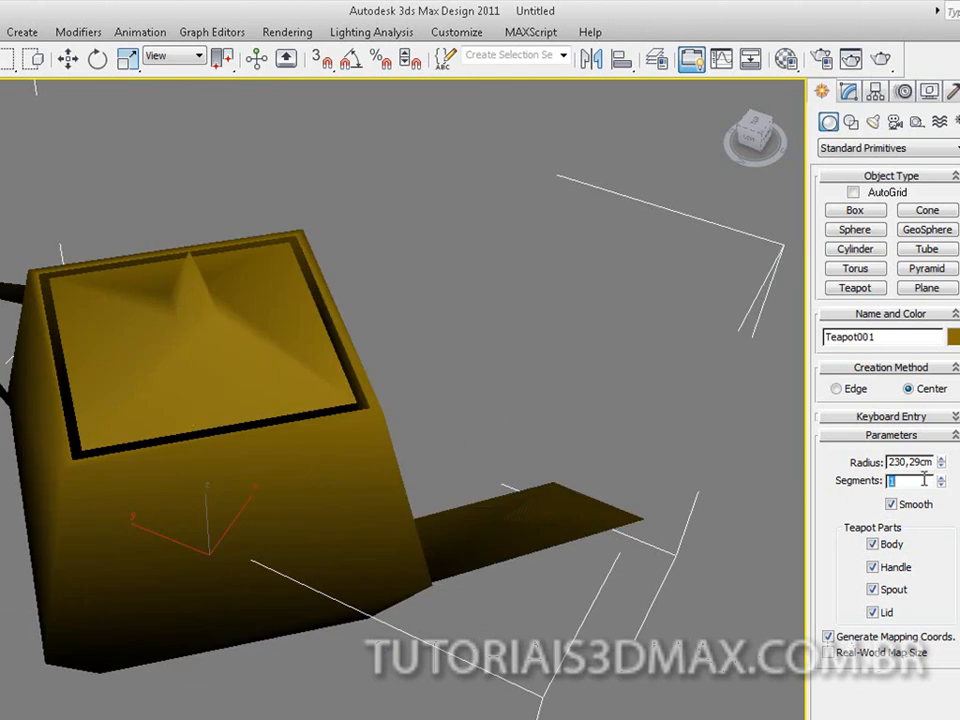
{"action": "type", "text": "4"}
{"action": "key", "text": "Return"}
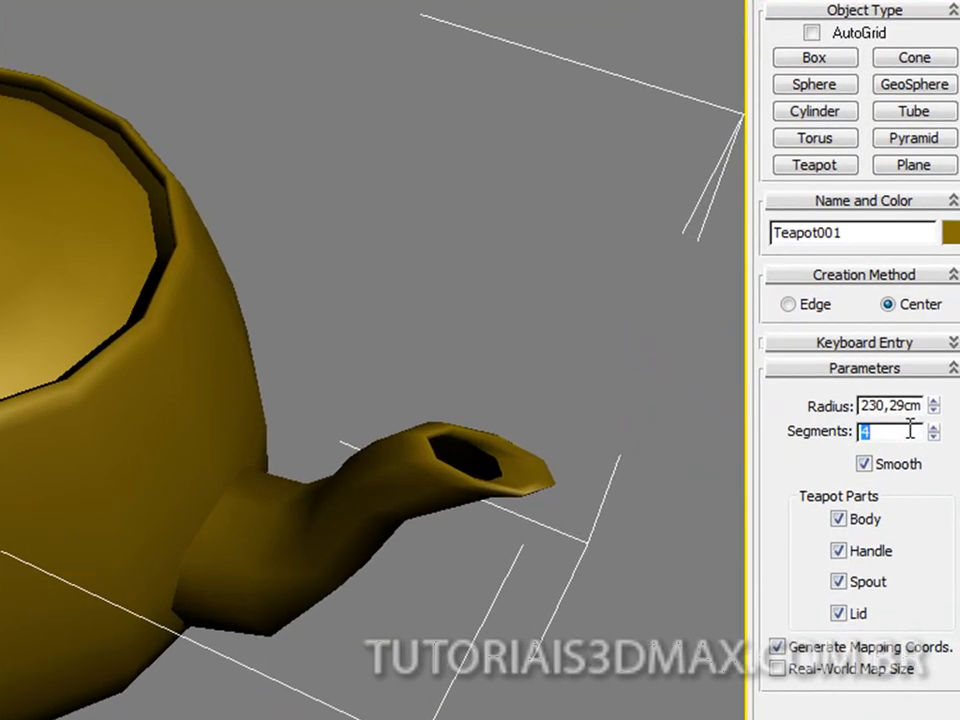
{"action": "type", "text": "24"}
{"action": "key", "text": "Return"}
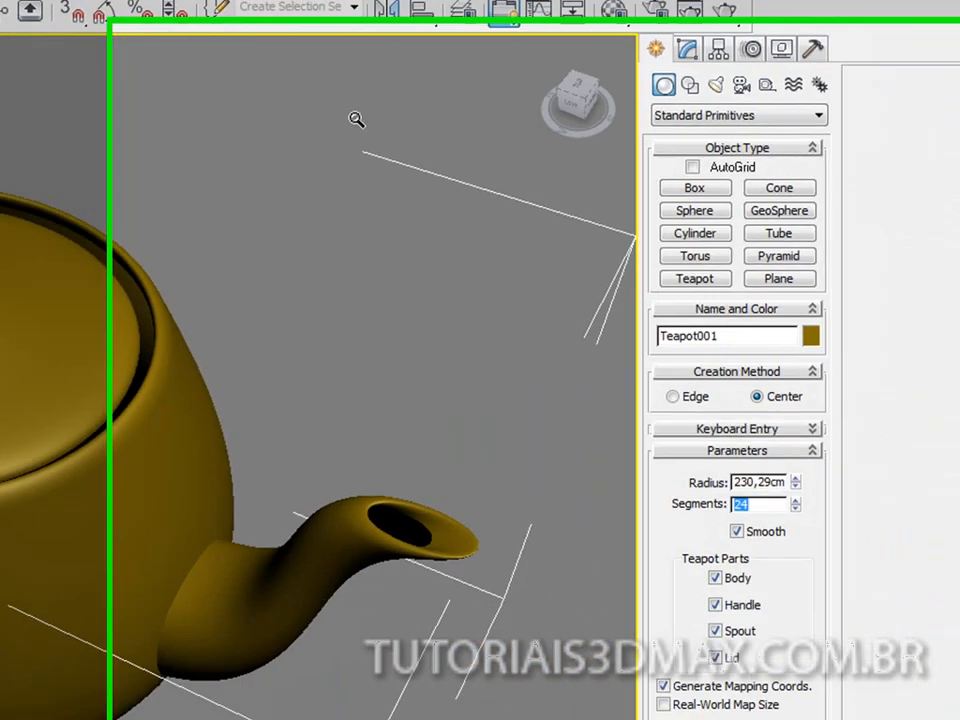
Step: Open and close the Material Editor several times
{"action": "key", "text": "m"}
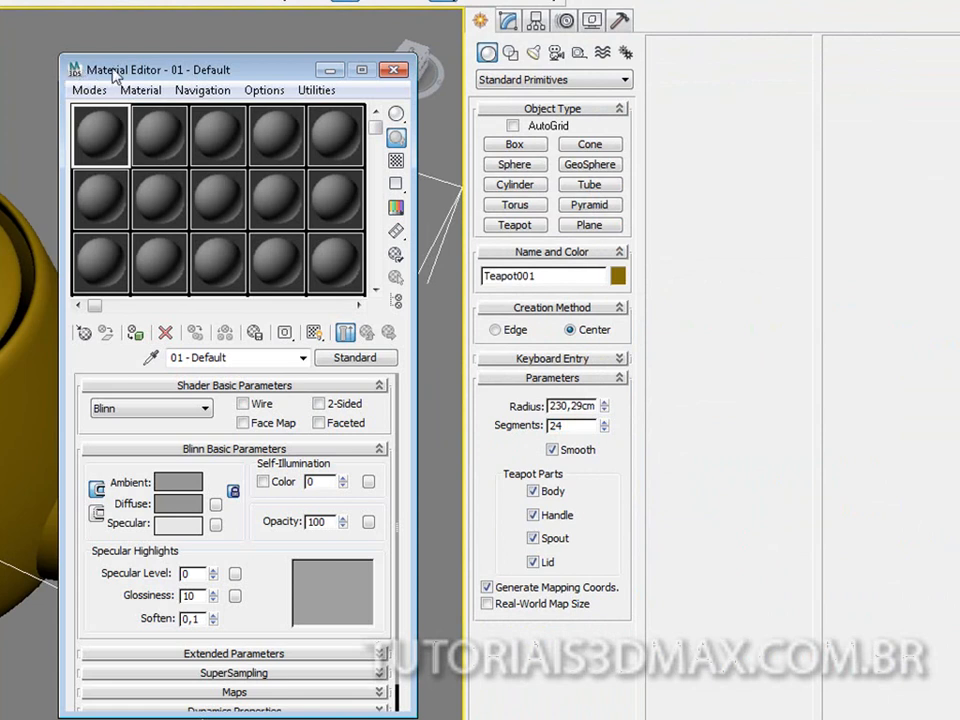
{"action": "left_click", "coordinate": [393, 70]}
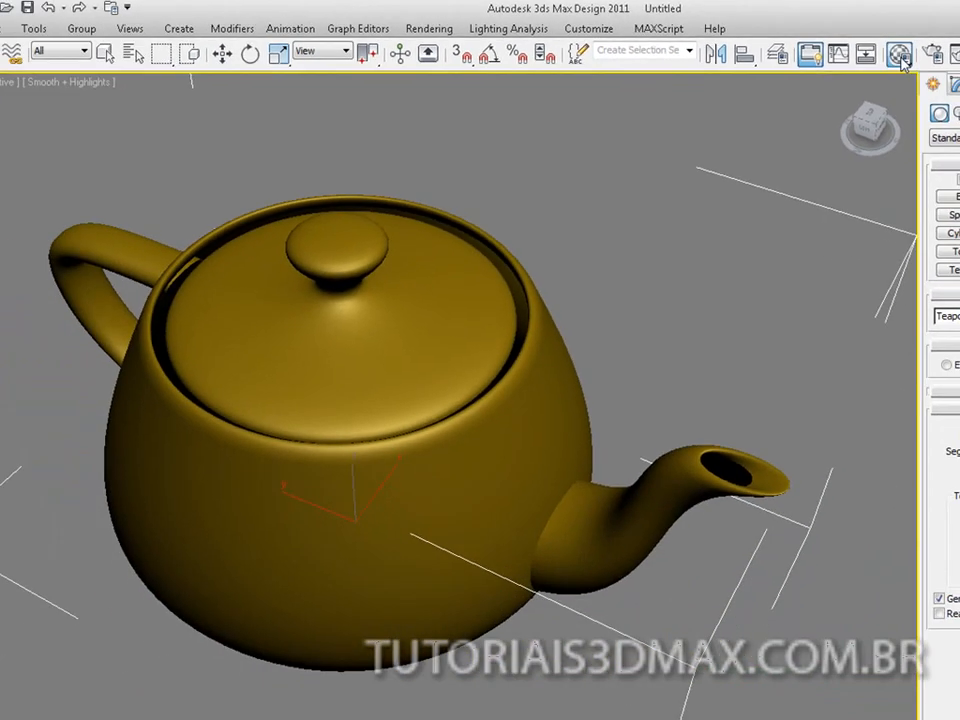
{"action": "left_click", "coordinate": [899, 55]}
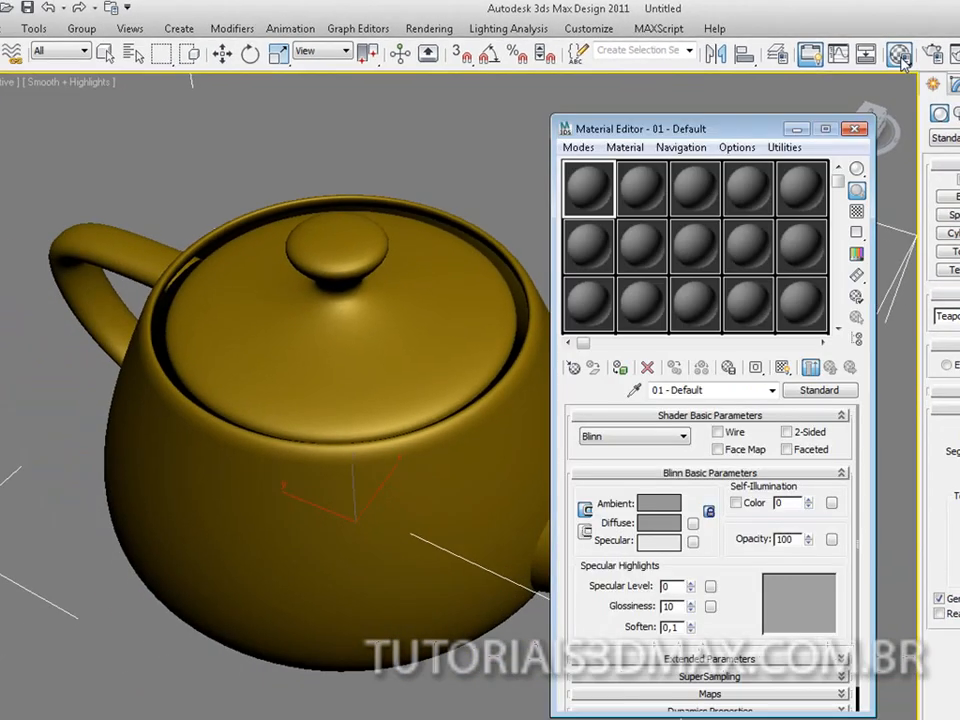
{"action": "left_click", "coordinate": [855, 129]}
{"action": "key", "text": "m"}
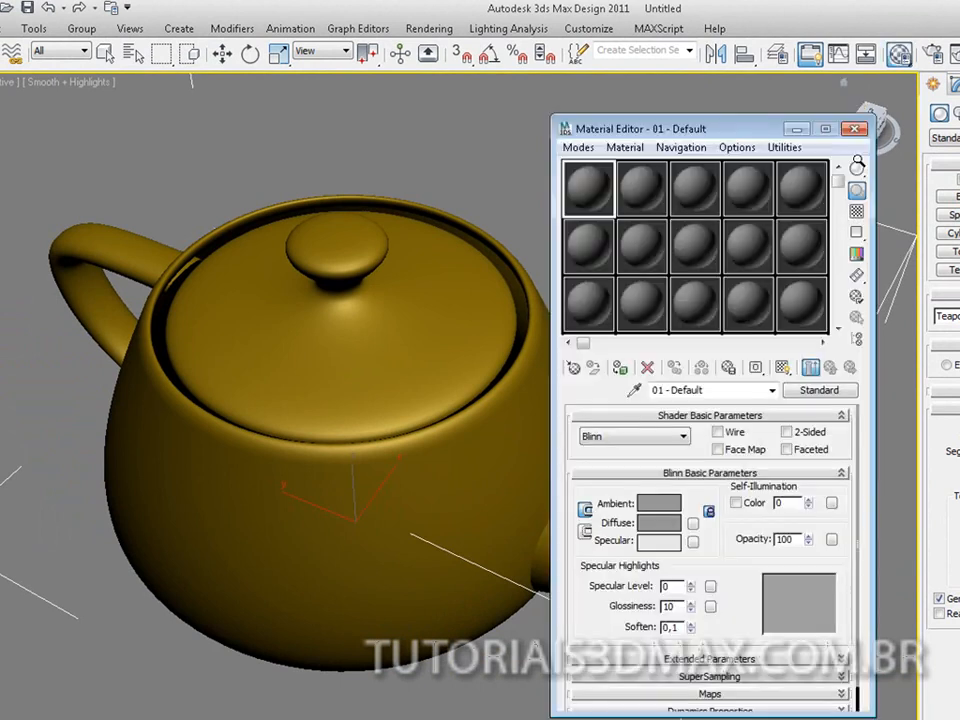
{"action": "left_click", "coordinate": [855, 129]}
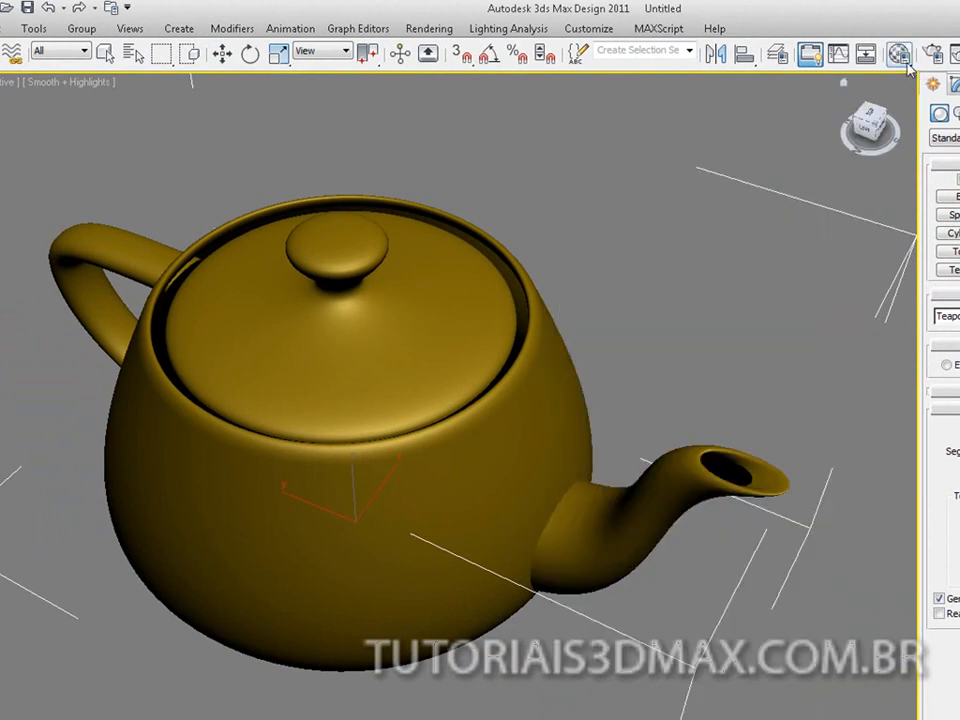
{"action": "left_click", "coordinate": [901, 57]}
{"action": "left_click", "coordinate": [856, 132]}
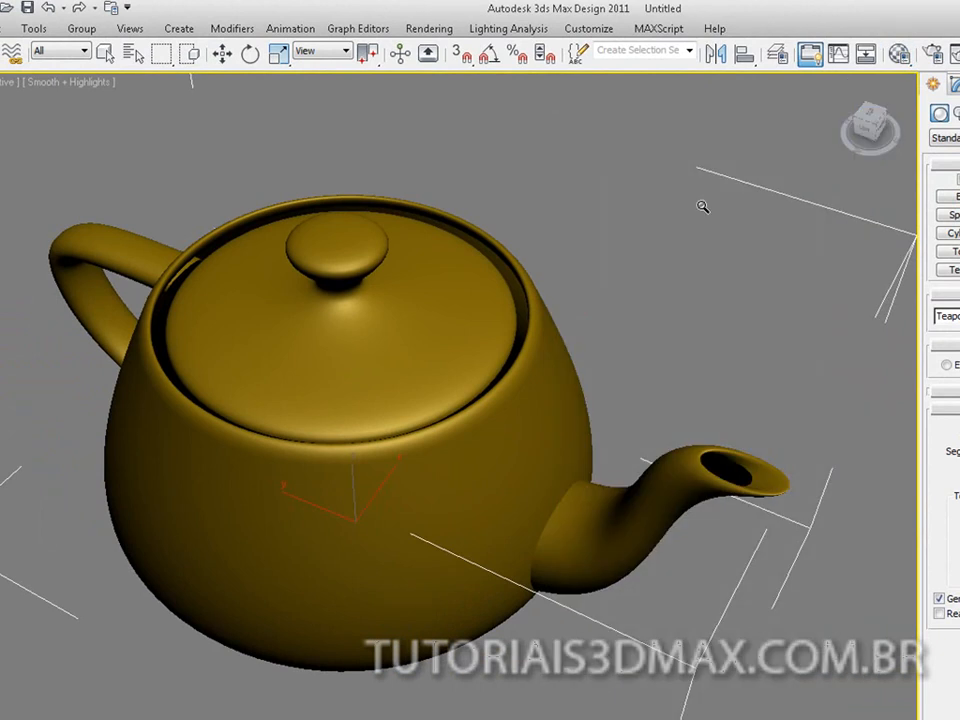
{"action": "key", "text": "m"}
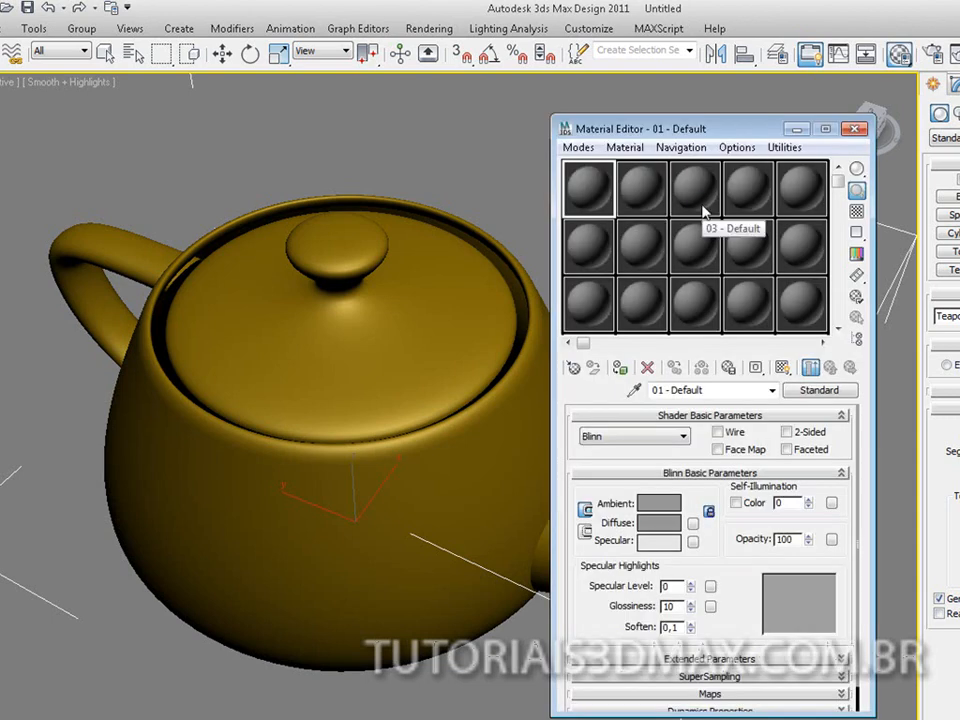
{"action": "key", "text": "m"}
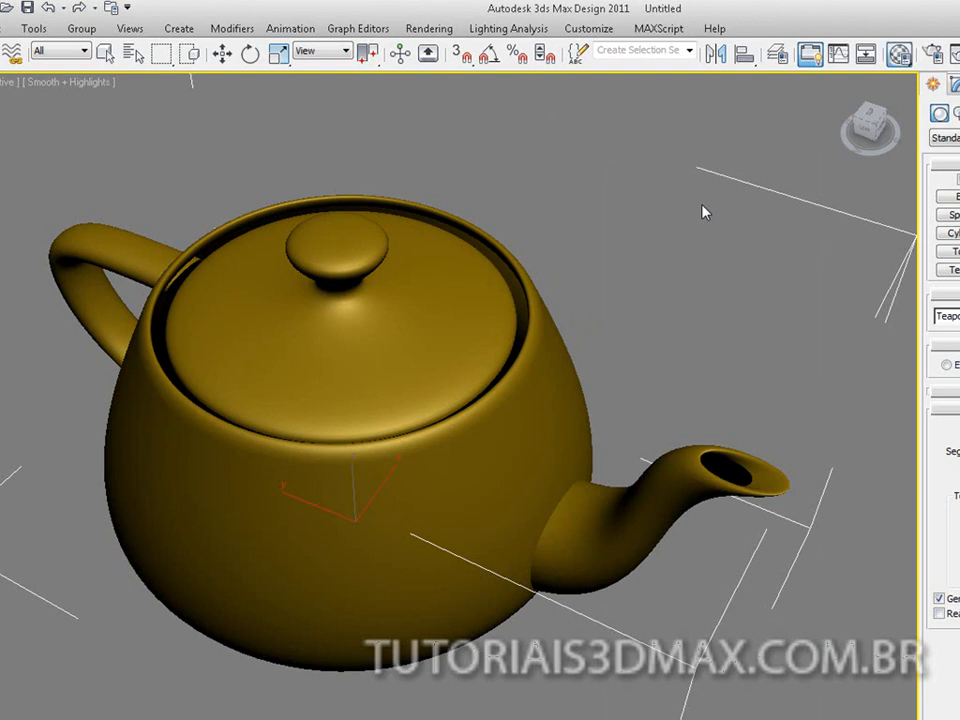
{"action": "key", "text": "m"}
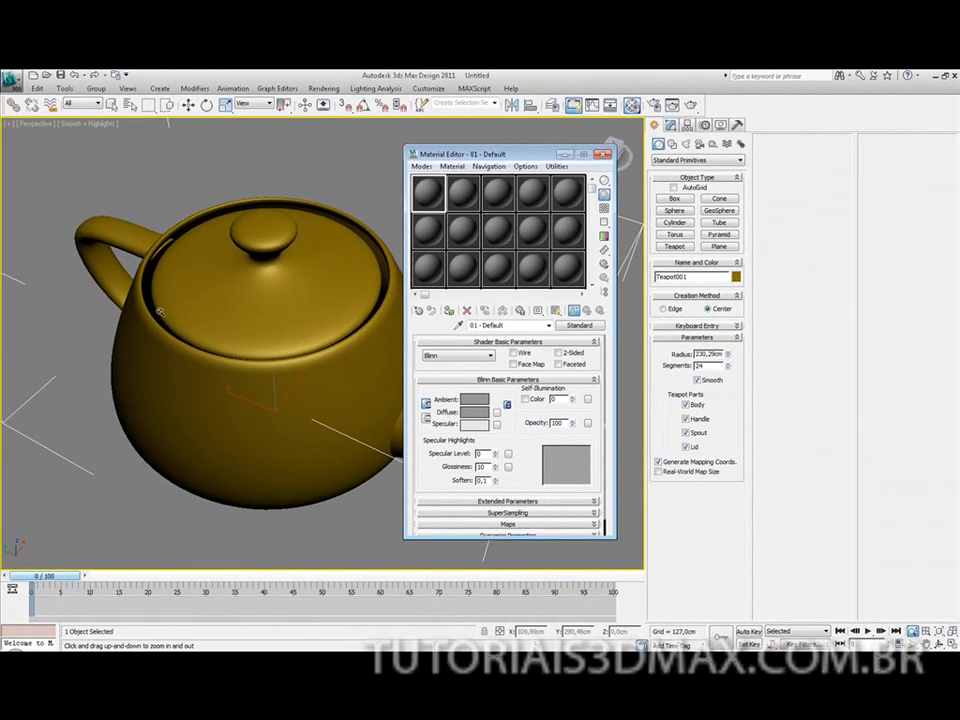
{"action": "key", "text": "m"}
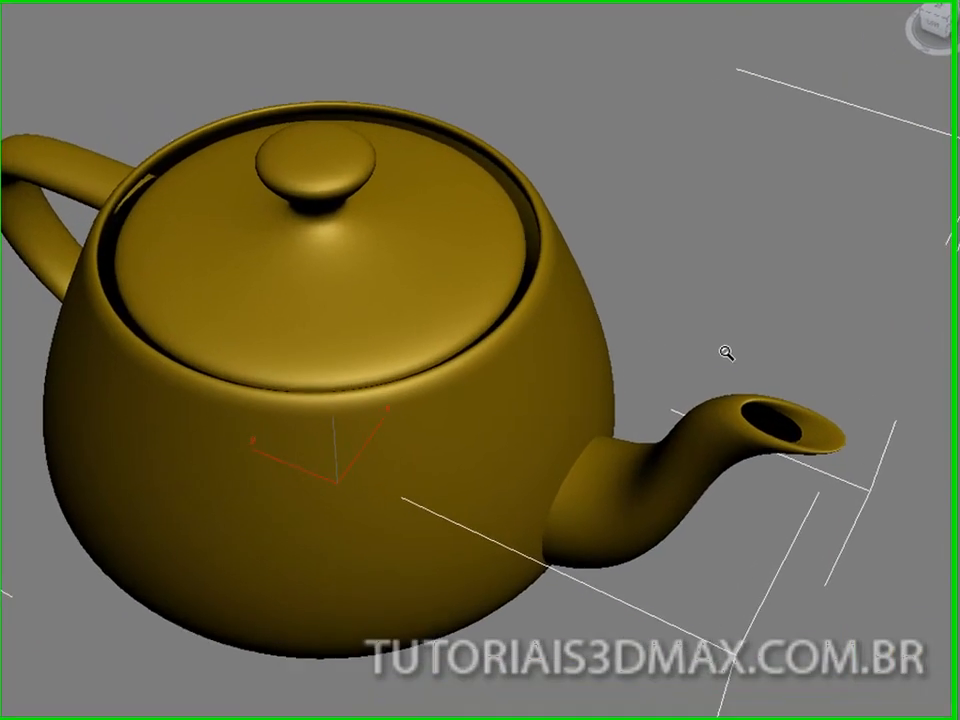
Step: Open the Material Editor, apply the 01 - Default material to the teapot, and move the editor clear of the model
{"action": "key", "text": "m"}
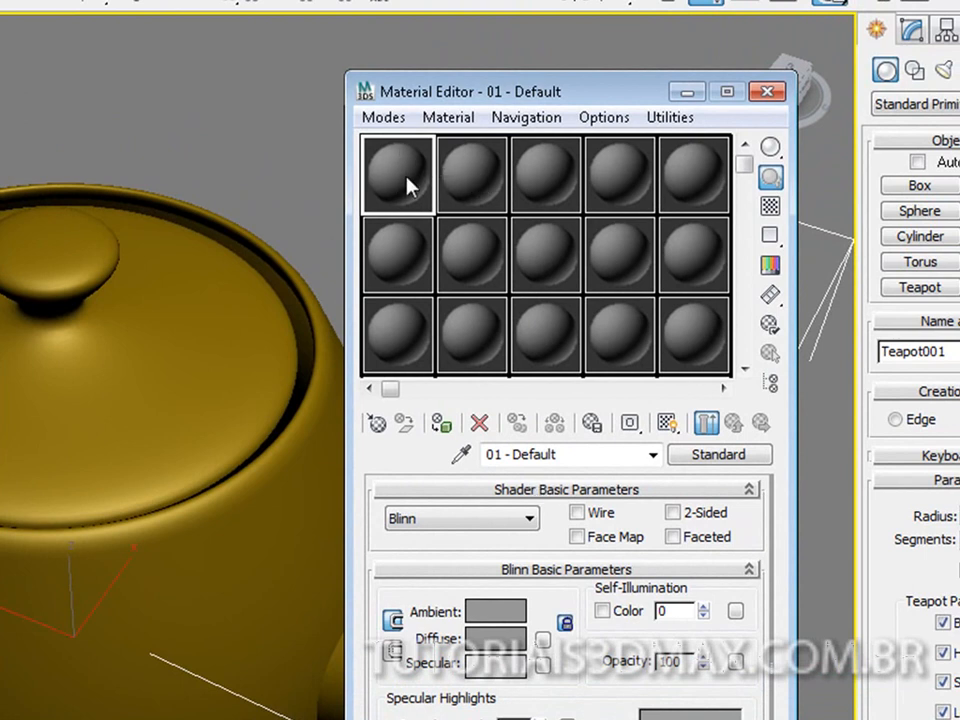
{"action": "left_click_drag", "start_coordinate": [398, 180], "coordinate": [40, 463]}
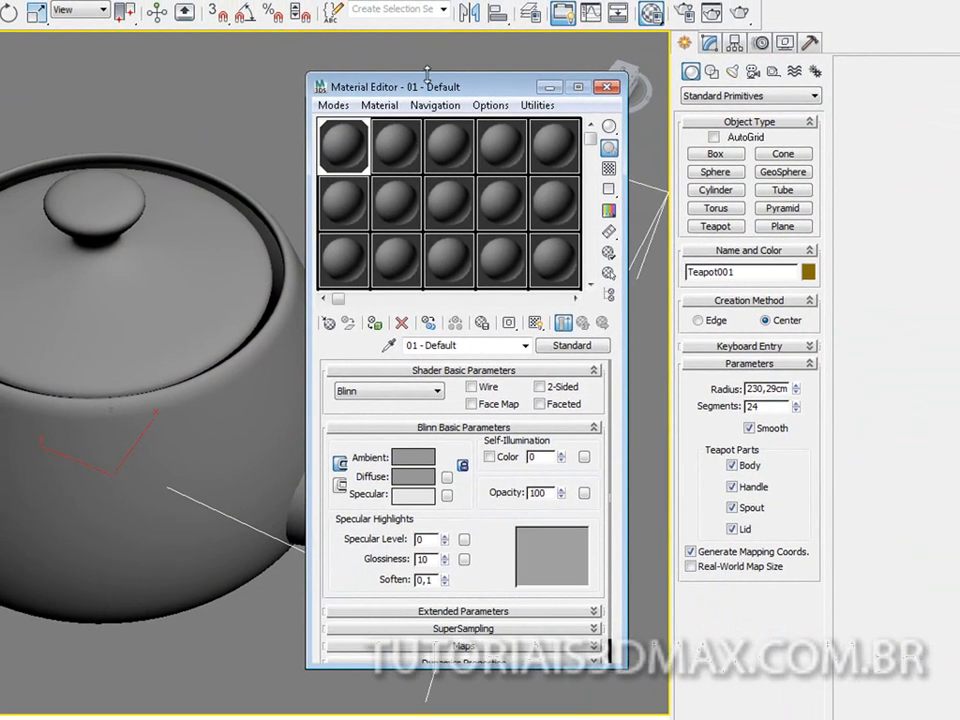
{"action": "left_click_drag", "start_coordinate": [427, 72], "coordinate": [759, 70]}
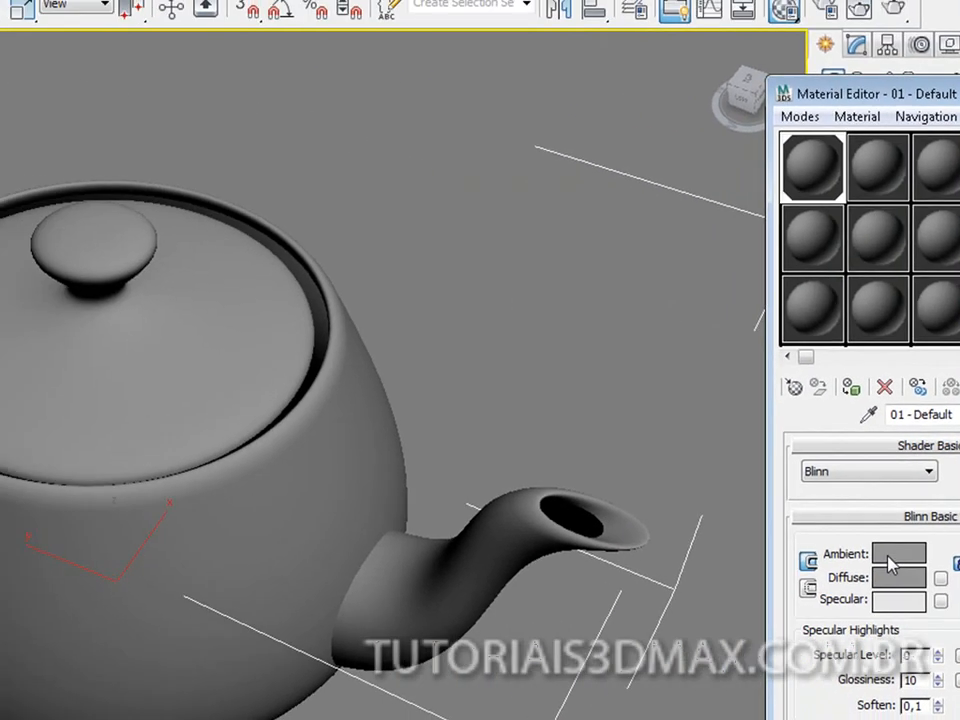
Step: Change the 01 - Default material's ambient and diffuse color to a saturated light blue
{"action": "left_click", "coordinate": [672, 571]}
{"action": "left_click", "coordinate": [139, 130]}
{"action": "mouse_move", "coordinate": [139, 130]}
{"action": "left_mouse_down"}
{"action": "mouse_move", "coordinate": [146, 105]}
{"action": "mouse_move", "coordinate": [117, 91]}
{"action": "left_mouse_up"}
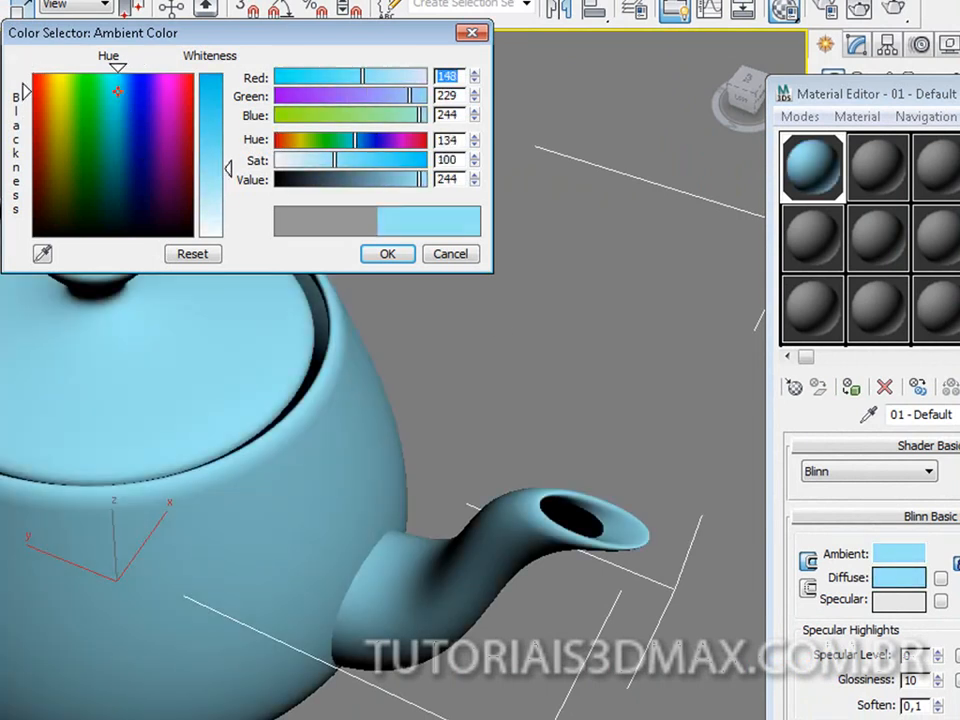
{"action": "left_click_drag", "start_coordinate": [228, 180], "coordinate": [228, 150]}
{"action": "left_click", "coordinate": [314, 226]}
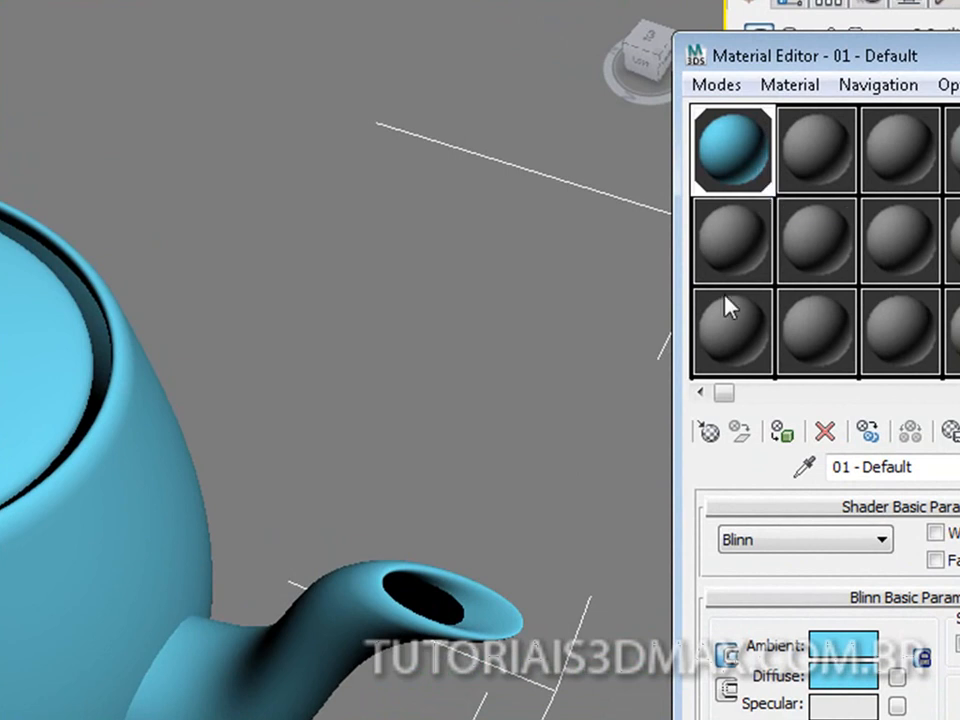
Step: Reapply the blue material to the teapot, and undo back to the gray material
{"action": "left_click_drag", "start_coordinate": [737, 163], "coordinate": [62, 567]}
{"action": "key", "text": "ctrl+z"}
{"action": "key", "text": "ctrl+z"}
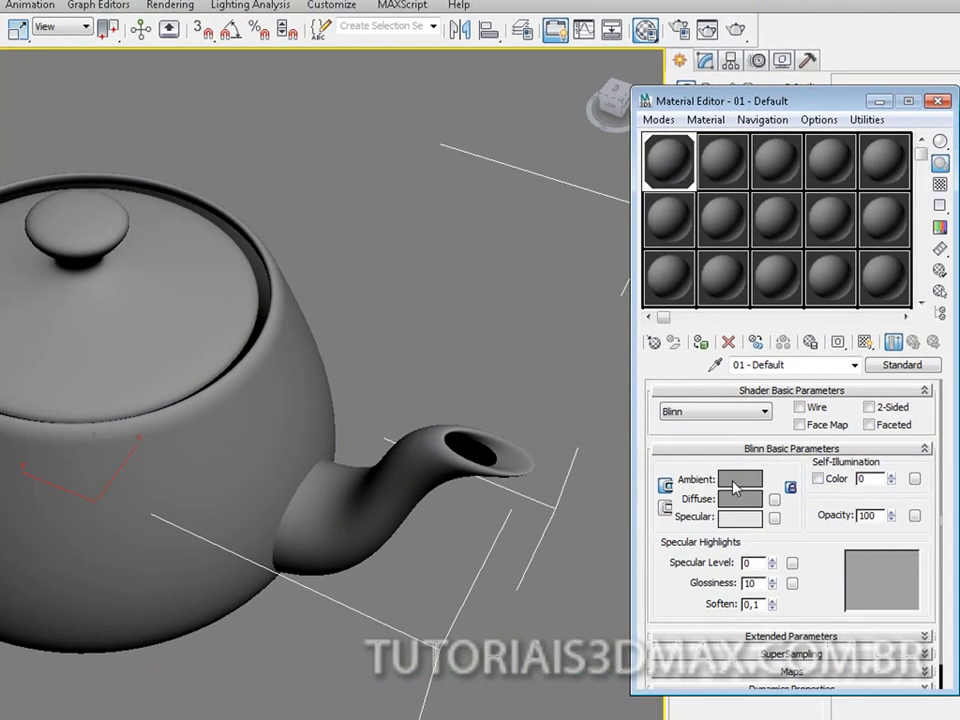
Step: Set the 01 - Default material's ambient and diffuse color to light blue, red 129, green 214, blue 235
{"action": "left_click", "coordinate": [735, 480]}
{"action": "left_click", "coordinate": [97, 105]}
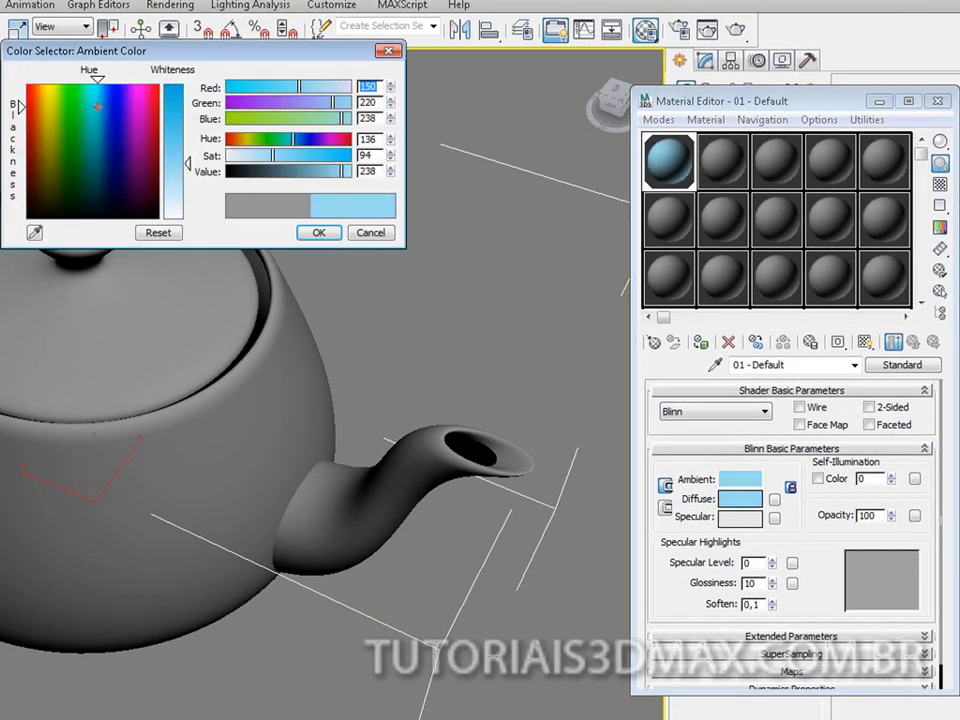
{"action": "left_click_drag", "start_coordinate": [186, 164], "coordinate": [188, 153]}
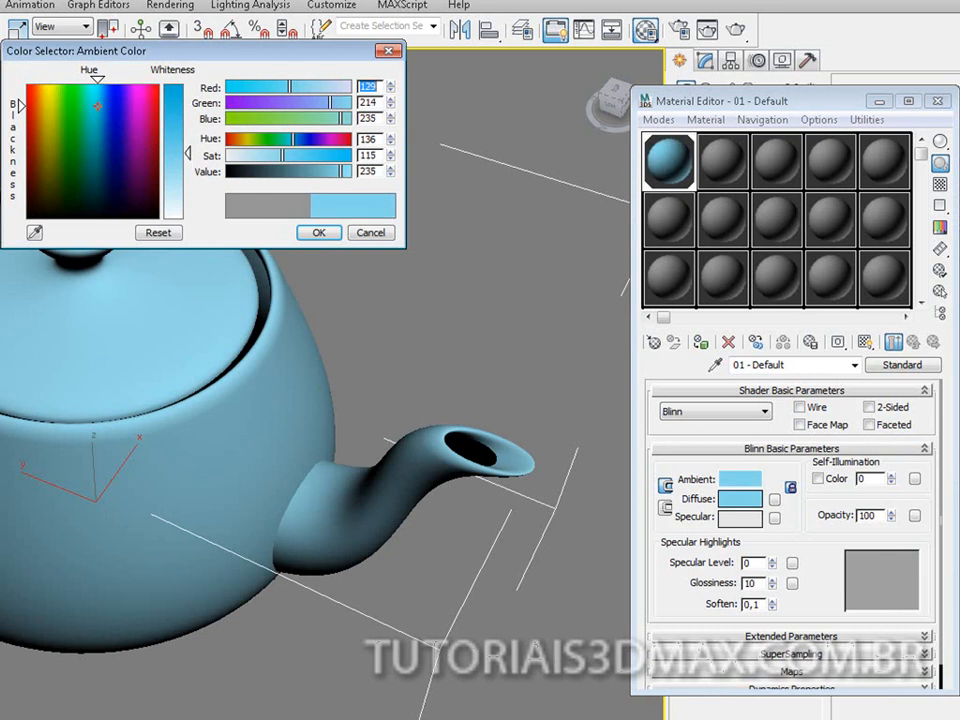
{"action": "left_click", "coordinate": [316, 232]}
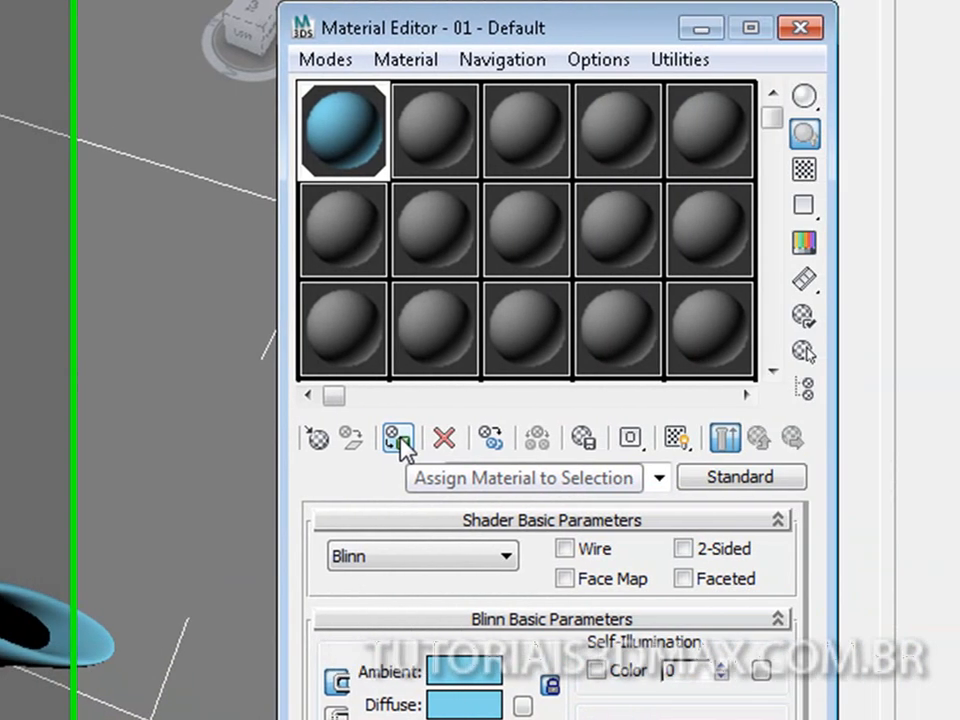
Step: Undo the material's color change and its assignment to the teapot
{"action": "key", "text": "ctrl+z"}
{"action": "key", "text": "ctrl+z"}
{"action": "key", "text": "ctrl+z"}
{"action": "key", "text": "ctrl+z"}
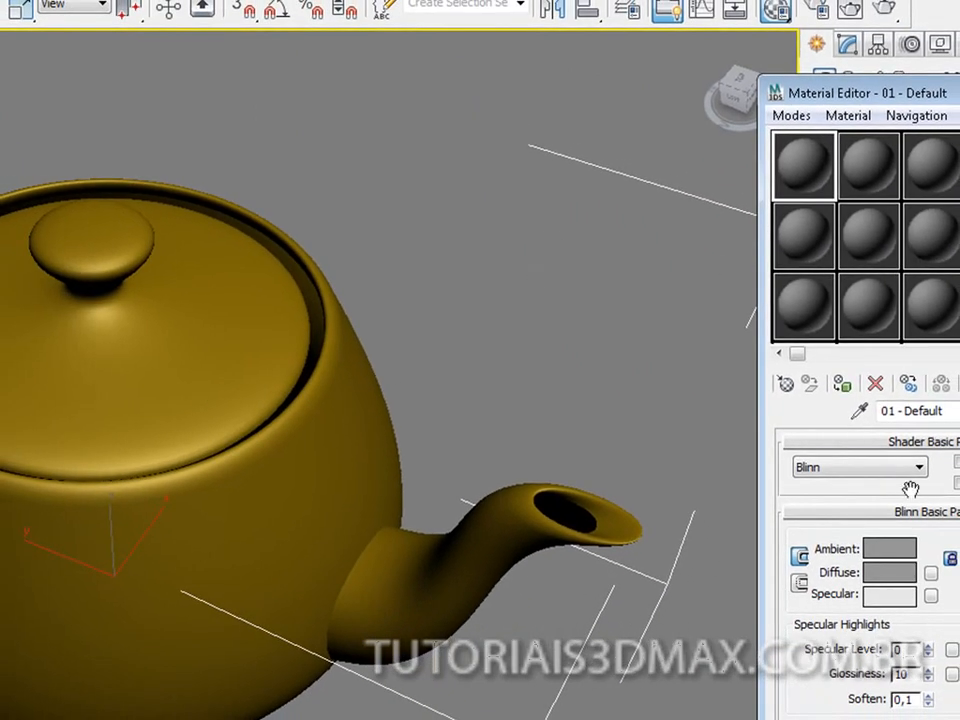
Step: Change the 01 - Default material's ambient and diffuse color to light turquoise blue and apply it to the teapot
{"action": "left_click", "coordinate": [883, 563]}
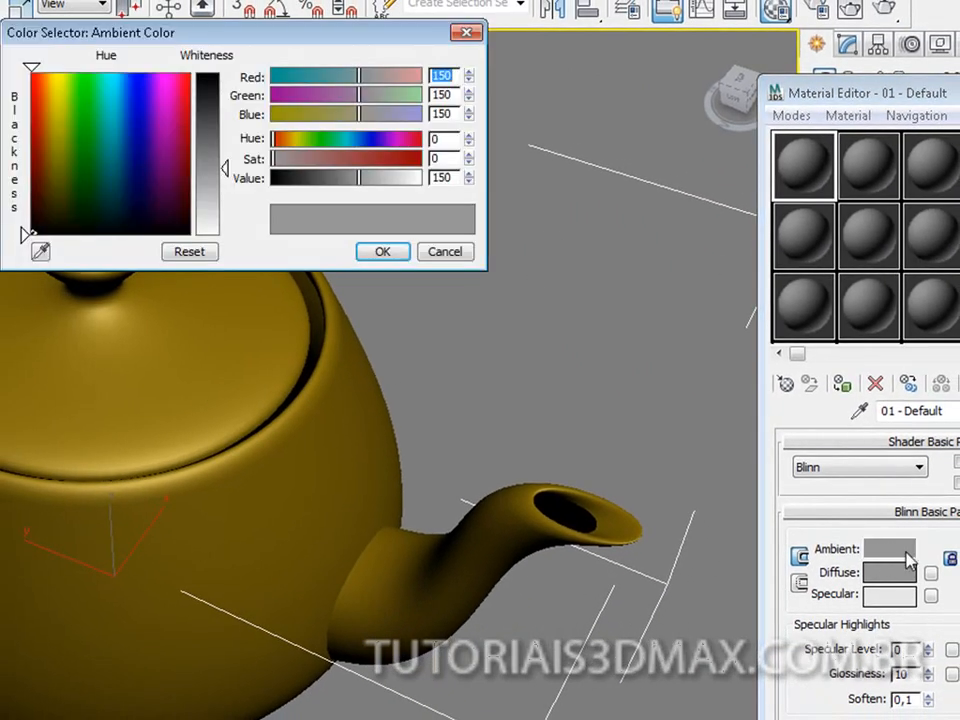
{"action": "left_click_drag", "start_coordinate": [118, 103], "coordinate": [112, 101]}
{"action": "left_click_drag", "start_coordinate": [215, 166], "coordinate": [215, 152]}
{"action": "left_click", "coordinate": [381, 251]}
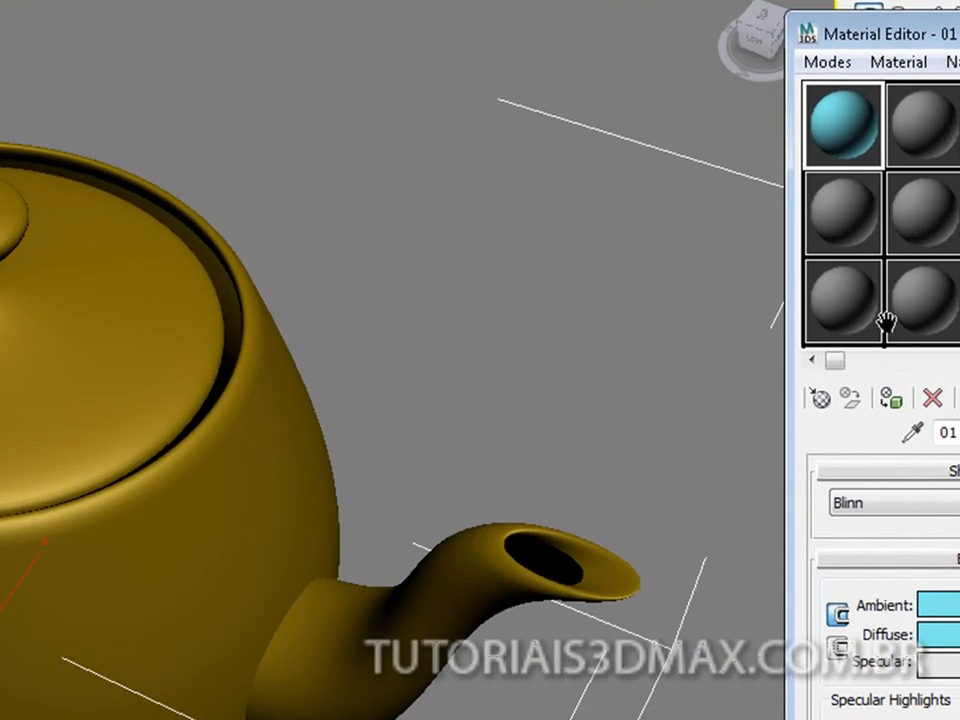
{"action": "left_click_drag", "start_coordinate": [851, 129], "coordinate": [90, 437]}
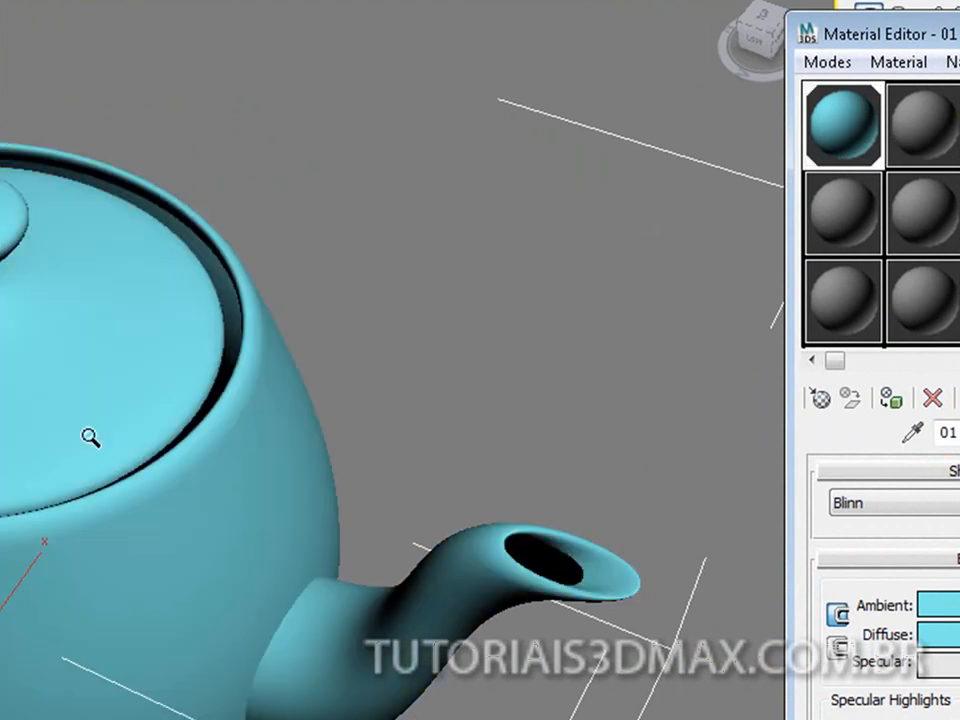
Step: Undo the material's assignment to the teapot, reassign it once, and undo that assignment as well
{"action": "key", "text": "ctrl+z"}
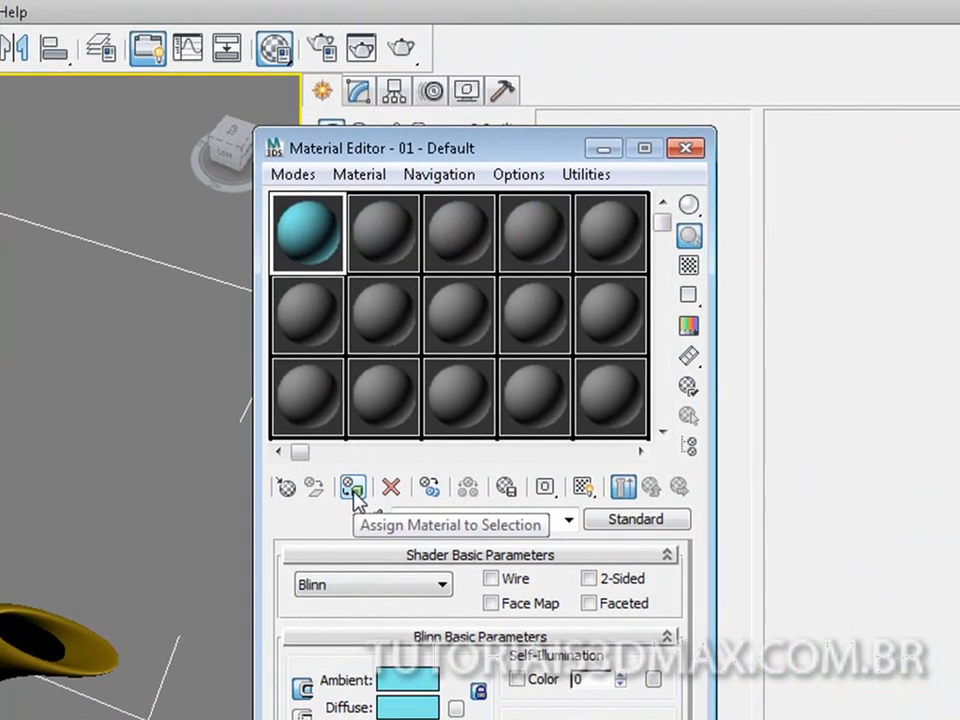
{"action": "left_click", "coordinate": [353, 488]}
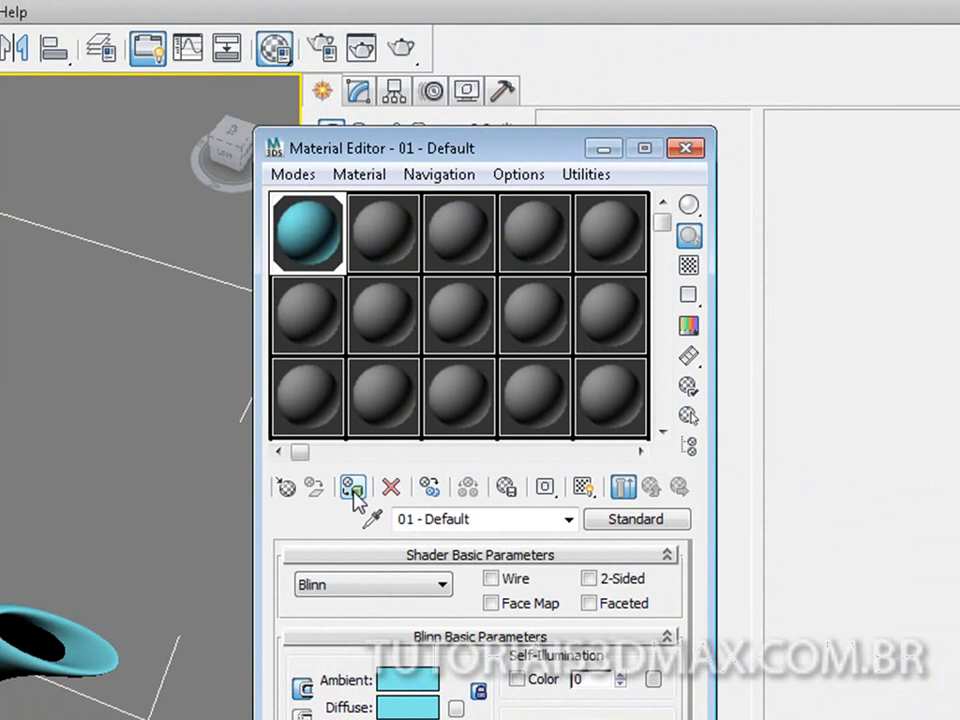
{"action": "key", "text": "ctrl+z"}
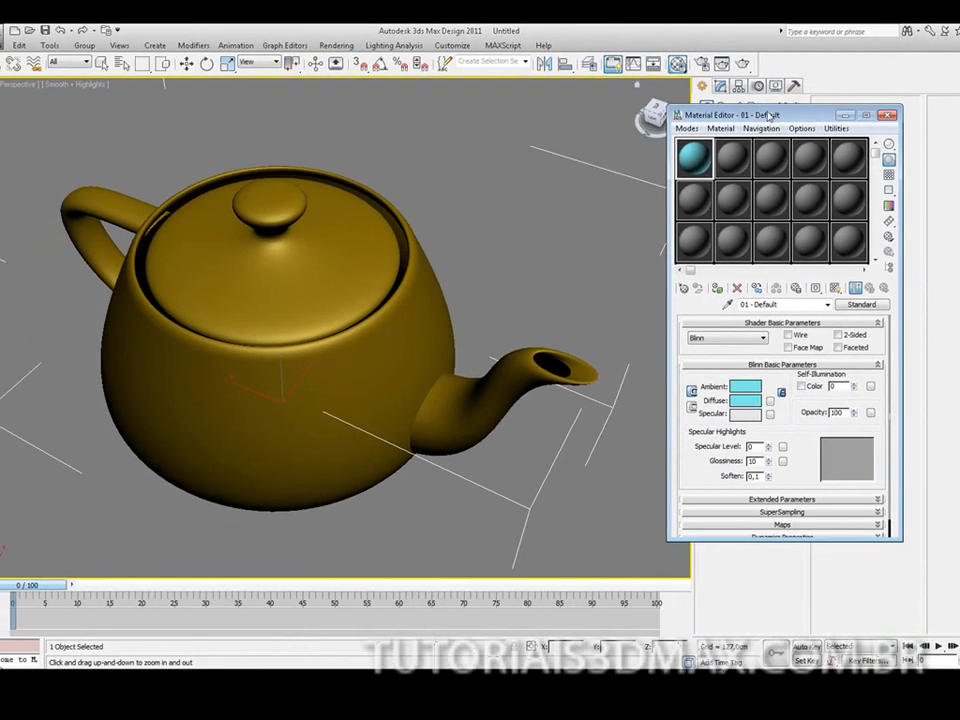
Step: Set the 01 - Default material's ambient color to pale green, red 201, green 255, blue 212, and apply the material to the teapot
{"action": "left_click_drag", "start_coordinate": [769, 115], "coordinate": [672, 108]}
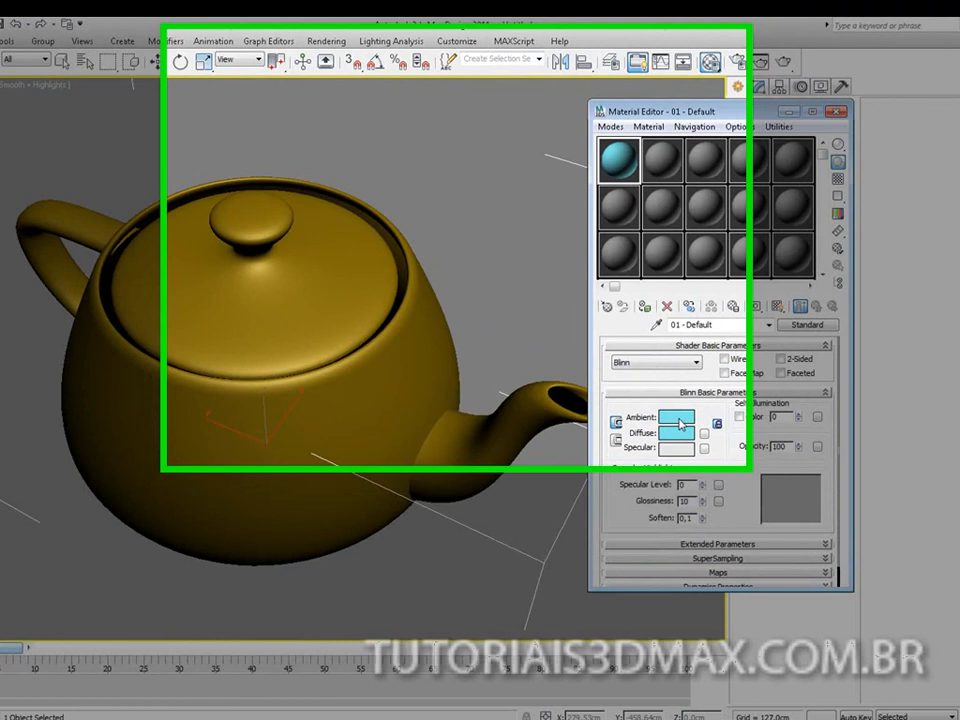
{"action": "left_click", "coordinate": [647, 380]}
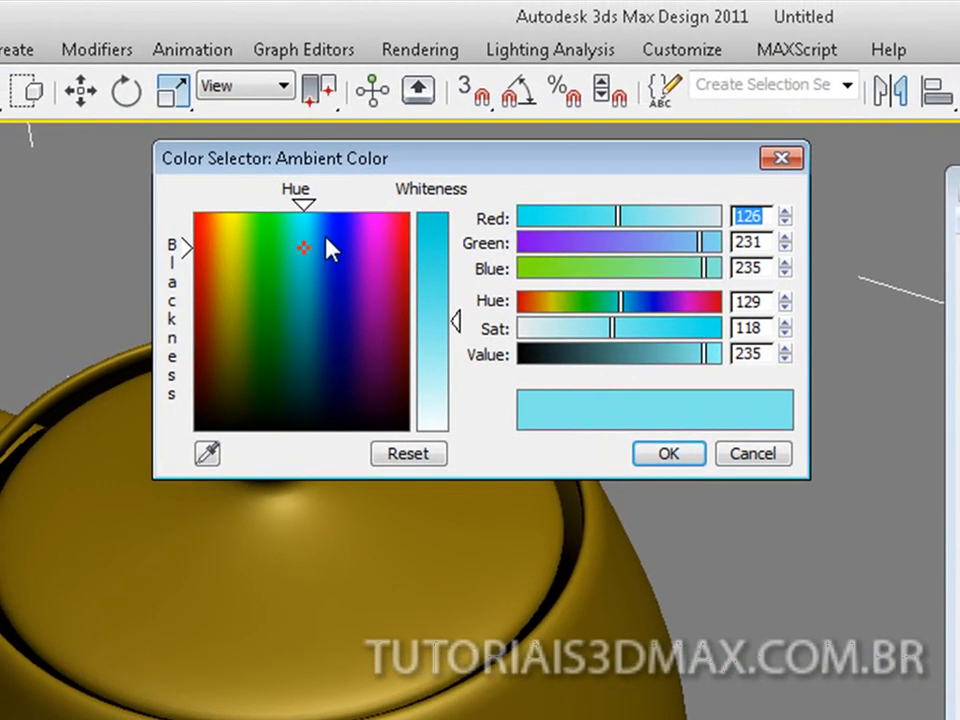
{"action": "mouse_move", "coordinate": [321, 272]}
{"action": "left_mouse_down"}
{"action": "mouse_move", "coordinate": [300, 249]}
{"action": "mouse_move", "coordinate": [236, 311]}
{"action": "mouse_move", "coordinate": [343, 410]}
{"action": "mouse_move", "coordinate": [405, 313]}
{"action": "mouse_move", "coordinate": [270, 214]}
{"action": "mouse_move", "coordinate": [216, 347]}
{"action": "mouse_move", "coordinate": [382, 410]}
{"action": "mouse_move", "coordinate": [407, 287]}
{"action": "mouse_move", "coordinate": [396, 227]}
{"action": "mouse_move", "coordinate": [337, 309]}
{"action": "mouse_move", "coordinate": [194, 212]}
{"action": "left_mouse_up"}
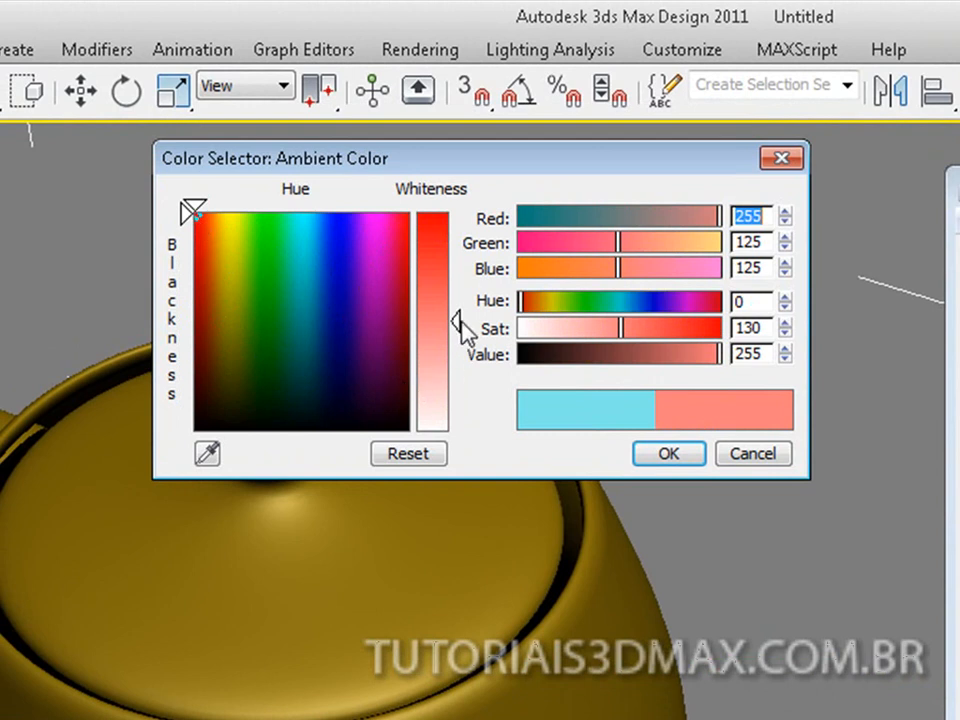
{"action": "left_click_drag", "start_coordinate": [218, 235], "coordinate": [194, 212]}
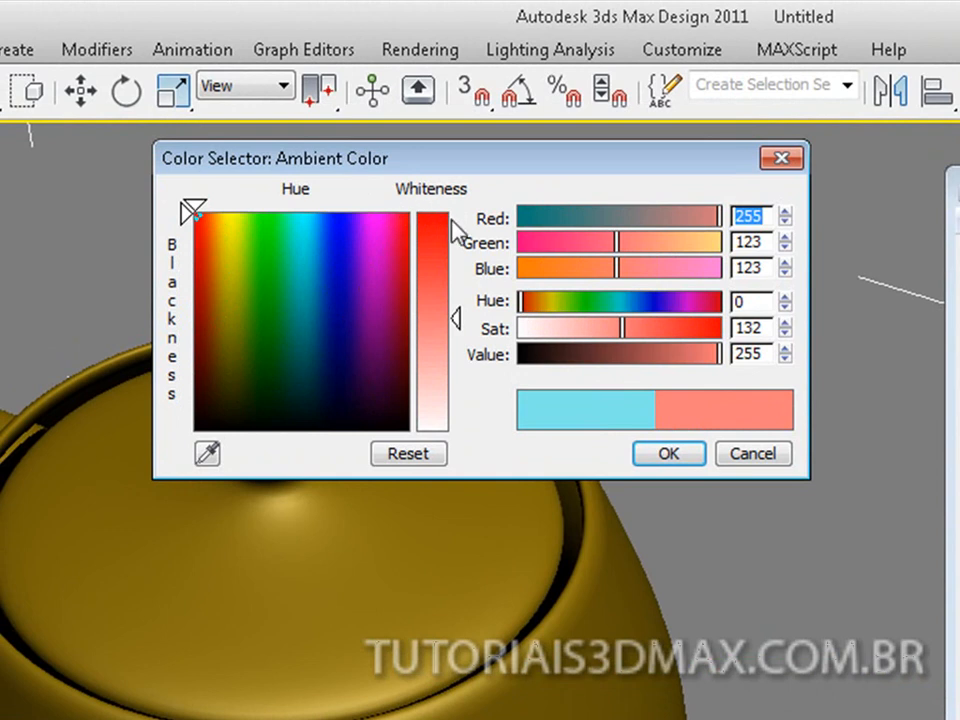
{"action": "mouse_move", "coordinate": [455, 320]}
{"action": "left_mouse_down"}
{"action": "mouse_move", "coordinate": [455, 420]}
{"action": "mouse_move", "coordinate": [455, 213]}
{"action": "mouse_move", "coordinate": [455, 422]}
{"action": "mouse_move", "coordinate": [455, 341]}
{"action": "left_mouse_up"}
{"action": "mouse_move", "coordinate": [377, 281]}
{"action": "left_mouse_down"}
{"action": "mouse_move", "coordinate": [266, 270]}
{"action": "mouse_move", "coordinate": [277, 214]}
{"action": "left_mouse_up"}
{"action": "left_click_drag", "start_coordinate": [455, 345], "coordinate": [455, 384]}
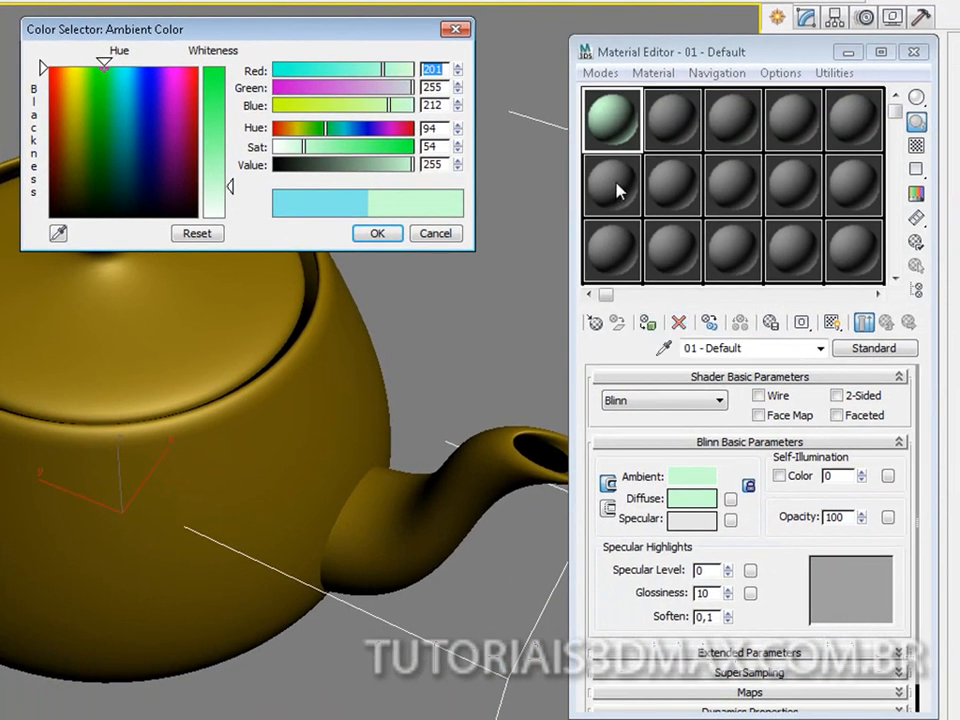
{"action": "left_click_drag", "start_coordinate": [621, 188], "coordinate": [150, 352]}
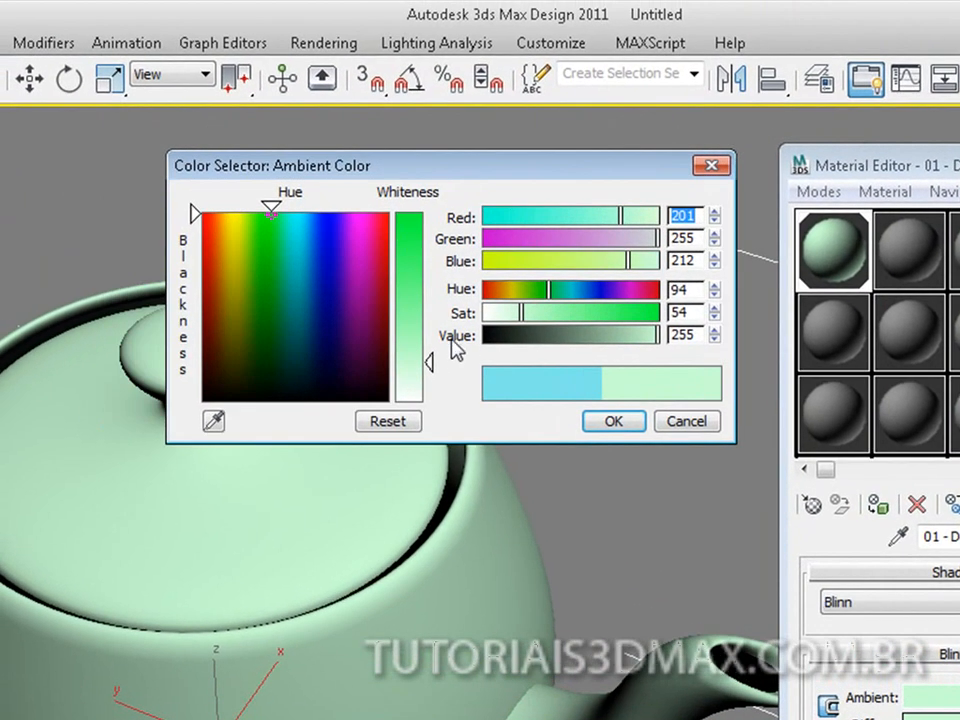
Step: Remove the ambient color's whiteness, and change it to an orange with red 231, green 163, blue 113
{"action": "left_click_drag", "start_coordinate": [435, 366], "coordinate": [432, 212]}
{"action": "mouse_move", "coordinate": [369, 238]}
{"action": "left_mouse_down"}
{"action": "mouse_move", "coordinate": [372, 401]}
{"action": "mouse_move", "coordinate": [371, 219]}
{"action": "left_mouse_up"}
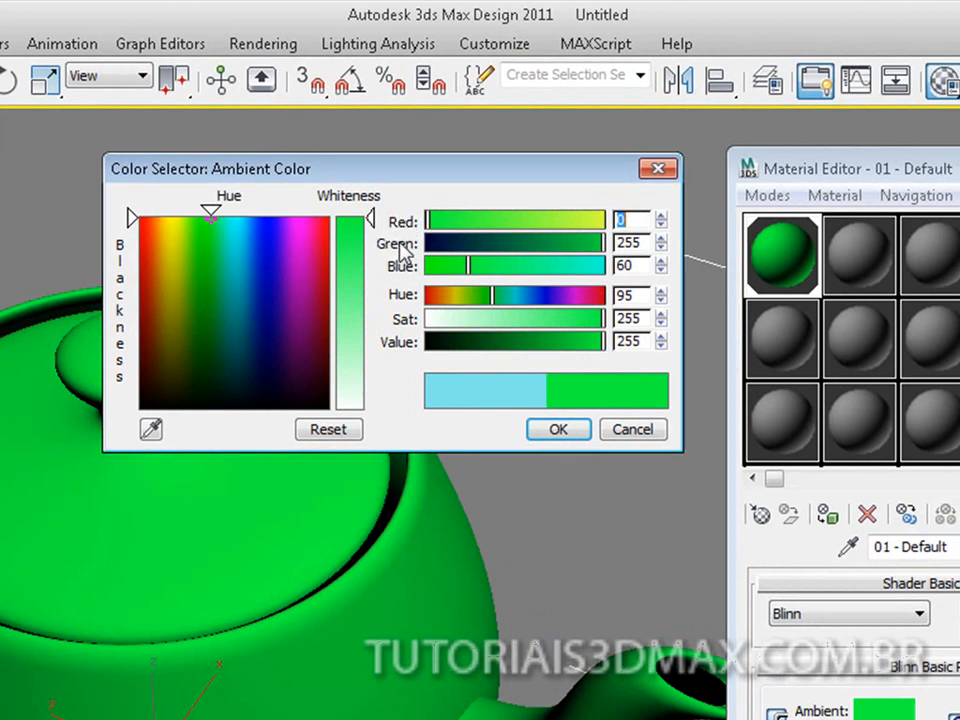
{"action": "left_click_drag", "start_coordinate": [432, 226], "coordinate": [541, 250]}
{"action": "left_click_drag", "start_coordinate": [484, 270], "coordinate": [505, 271]}
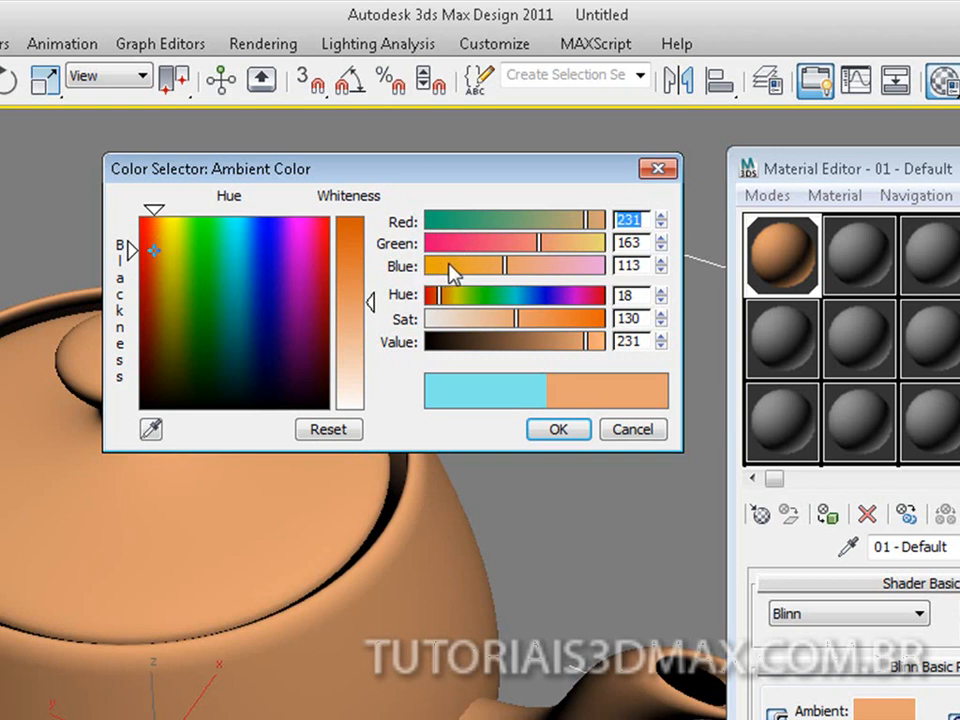
Step: Make the ambient color black without whiteness, raise its green channel to 255, and return green to 0
{"action": "left_click_drag", "start_coordinate": [352, 310], "coordinate": [372, 220]}
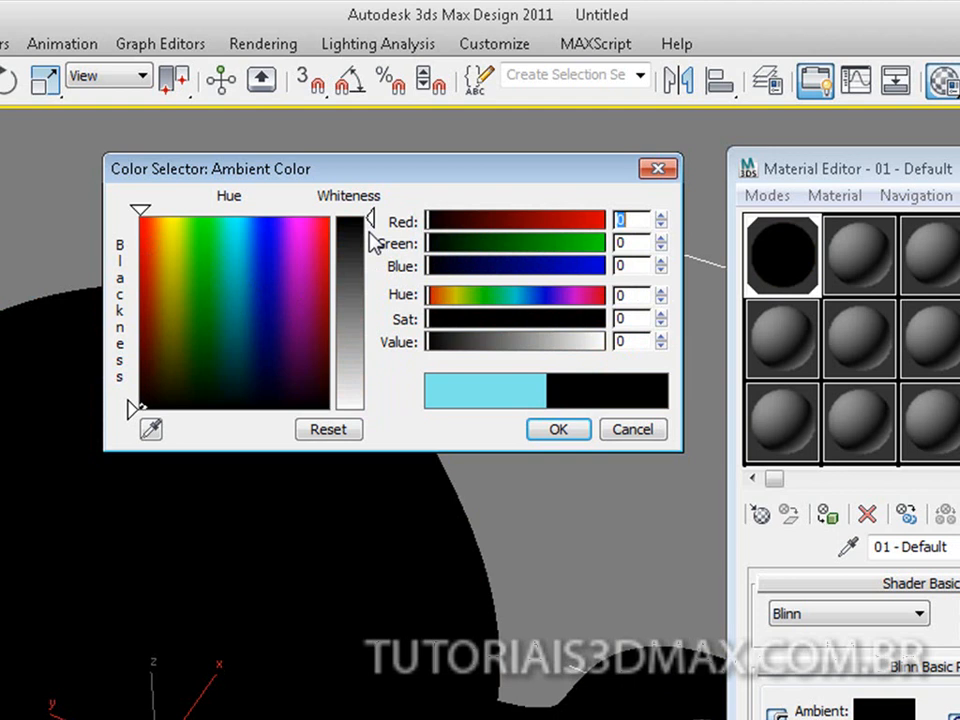
{"action": "mouse_move", "coordinate": [369, 232]}
{"action": "left_mouse_down"}
{"action": "mouse_move", "coordinate": [369, 220]}
{"action": "mouse_move", "coordinate": [369, 258]}
{"action": "mouse_move", "coordinate": [369, 218]}
{"action": "mouse_move", "coordinate": [369, 351]}
{"action": "mouse_move", "coordinate": [369, 216]}
{"action": "mouse_move", "coordinate": [369, 364]}
{"action": "mouse_move", "coordinate": [369, 218]}
{"action": "left_mouse_up"}
{"action": "left_click", "coordinate": [213, 262]}
{"action": "left_click_drag", "start_coordinate": [213, 262], "coordinate": [139, 408]}
{"action": "mouse_move", "coordinate": [431, 219]}
{"action": "left_mouse_down"}
{"action": "mouse_move", "coordinate": [606, 221]}
{"action": "mouse_move", "coordinate": [618, 236]}
{"action": "mouse_move", "coordinate": [428, 222]}
{"action": "left_mouse_up"}
{"action": "left_click_drag", "start_coordinate": [427, 243], "coordinate": [610, 244]}
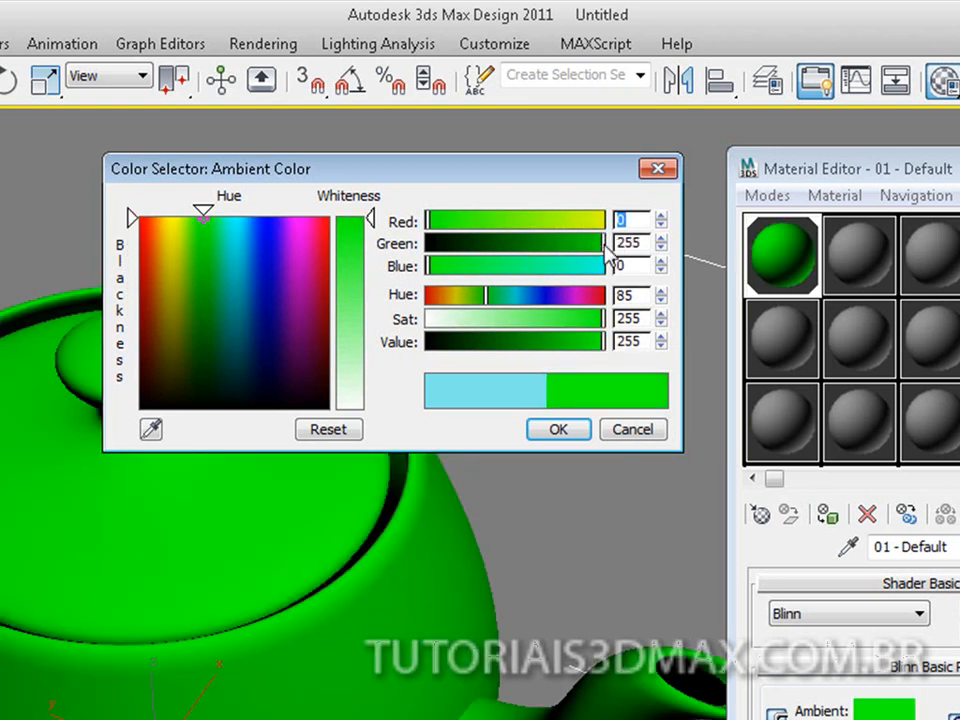
{"action": "left_click_drag", "start_coordinate": [605, 244], "coordinate": [415, 268]}
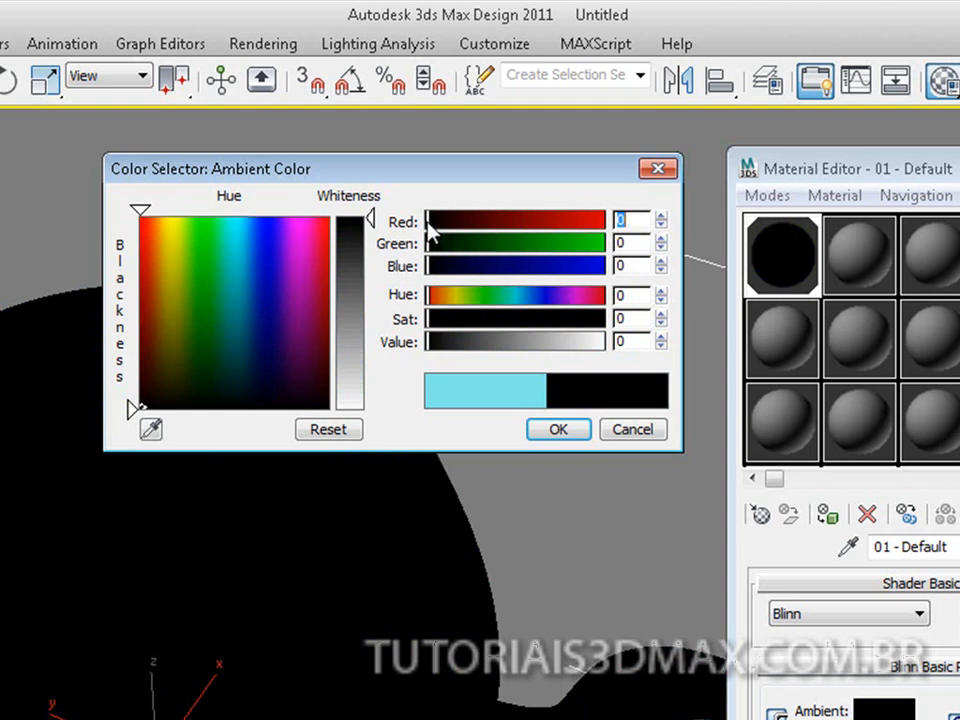
Step: Mix a brown ambient color with red 165, green 137 and blue 104
{"action": "left_click_drag", "start_coordinate": [431, 228], "coordinate": [542, 224]}
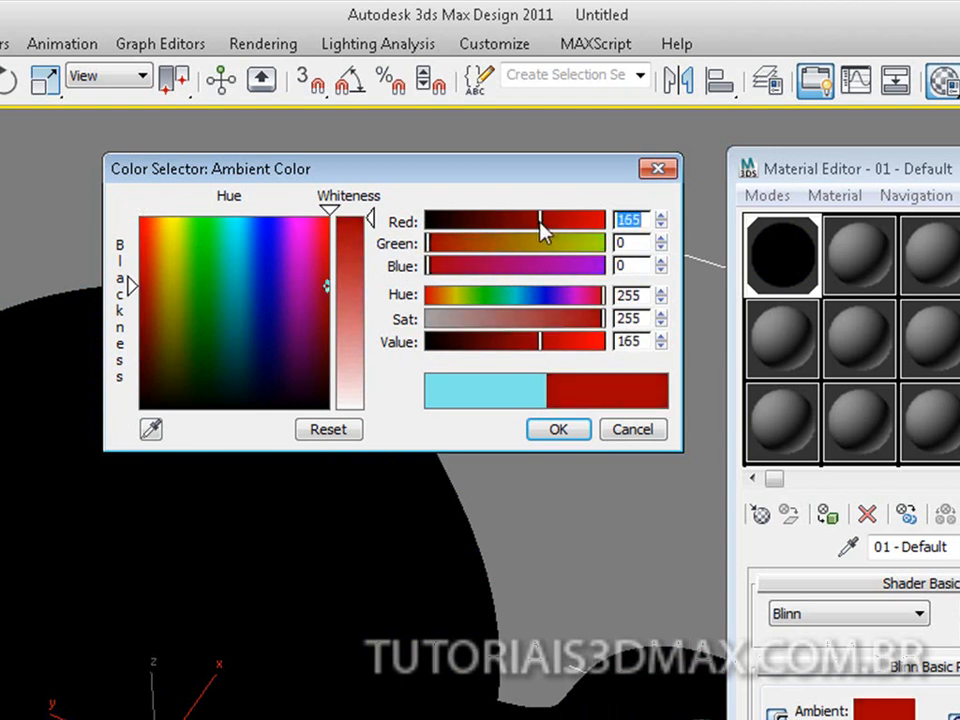
{"action": "left_click_drag", "start_coordinate": [429, 247], "coordinate": [522, 245]}
{"action": "left_click_drag", "start_coordinate": [430, 267], "coordinate": [499, 271]}
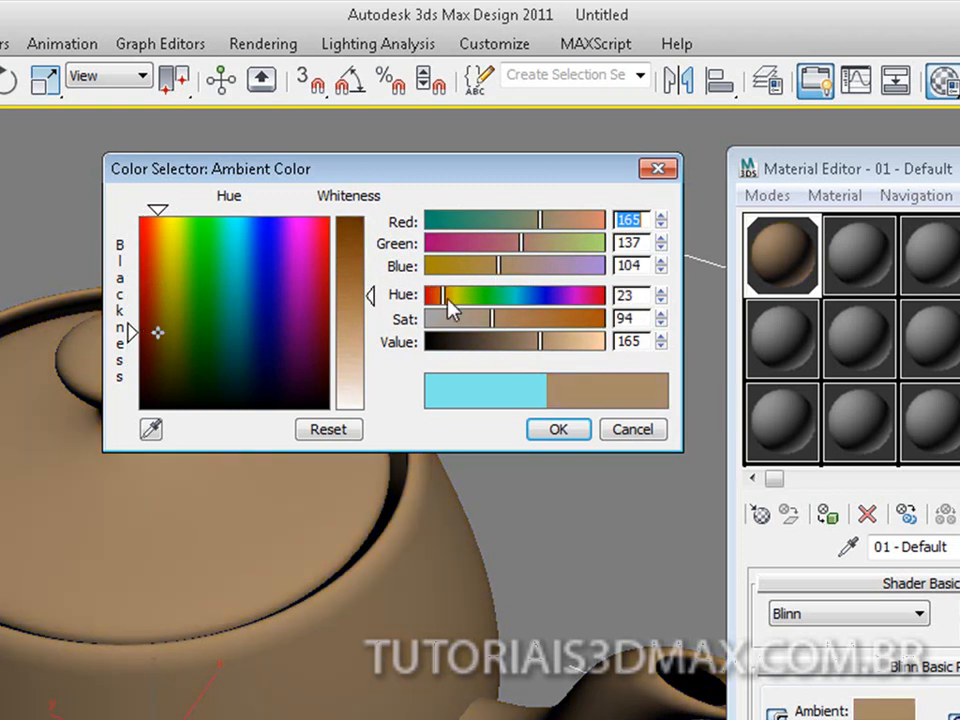
Step: Lower the ambient color's RGB channels to 0, and mix a dark green with hue 108, saturation 255, value 137
{"action": "left_click_drag", "start_coordinate": [506, 246], "coordinate": [424, 244]}
{"action": "left_click_drag", "start_coordinate": [525, 221], "coordinate": [401, 223]}
{"action": "left_click_drag", "start_coordinate": [500, 268], "coordinate": [407, 316]}
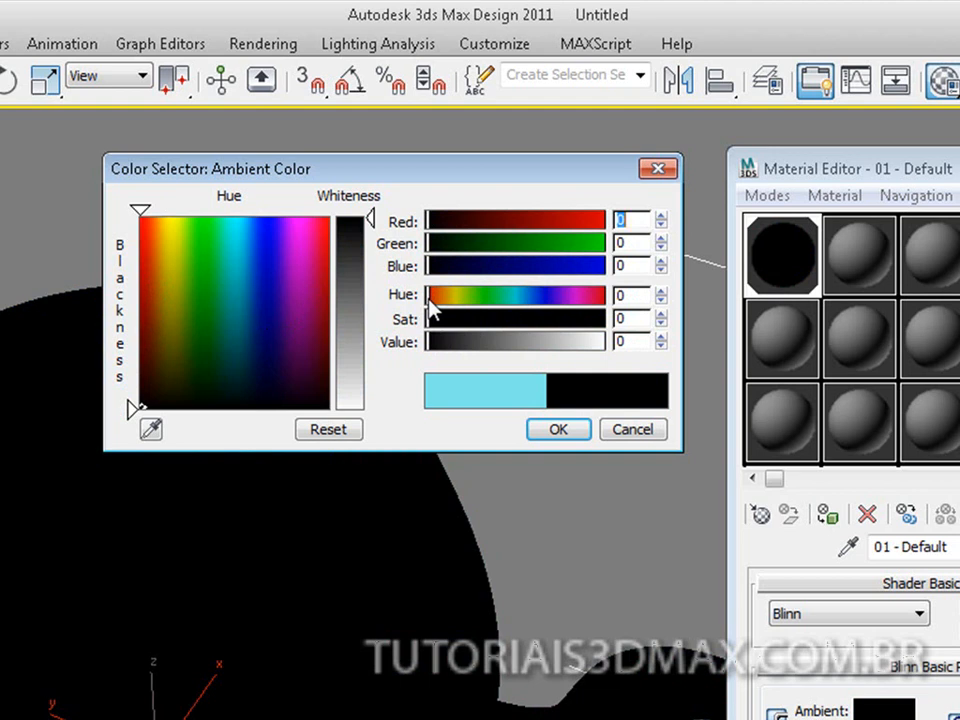
{"action": "mouse_move", "coordinate": [430, 303]}
{"action": "left_mouse_down"}
{"action": "mouse_move", "coordinate": [521, 308]}
{"action": "mouse_move", "coordinate": [507, 305]}
{"action": "left_mouse_up"}
{"action": "mouse_move", "coordinate": [428, 323]}
{"action": "left_mouse_down"}
{"action": "mouse_move", "coordinate": [512, 319]}
{"action": "mouse_move", "coordinate": [448, 319]}
{"action": "mouse_move", "coordinate": [442, 343]}
{"action": "mouse_move", "coordinate": [537, 343]}
{"action": "mouse_move", "coordinate": [521, 343]}
{"action": "left_mouse_up"}
{"action": "left_click_drag", "start_coordinate": [429, 320], "coordinate": [620, 316]}
{"action": "mouse_move", "coordinate": [514, 294]}
{"action": "left_mouse_down"}
{"action": "mouse_move", "coordinate": [430, 299]}
{"action": "mouse_move", "coordinate": [601, 300]}
{"action": "mouse_move", "coordinate": [439, 300]}
{"action": "mouse_move", "coordinate": [543, 300]}
{"action": "mouse_move", "coordinate": [502, 300]}
{"action": "left_mouse_up"}
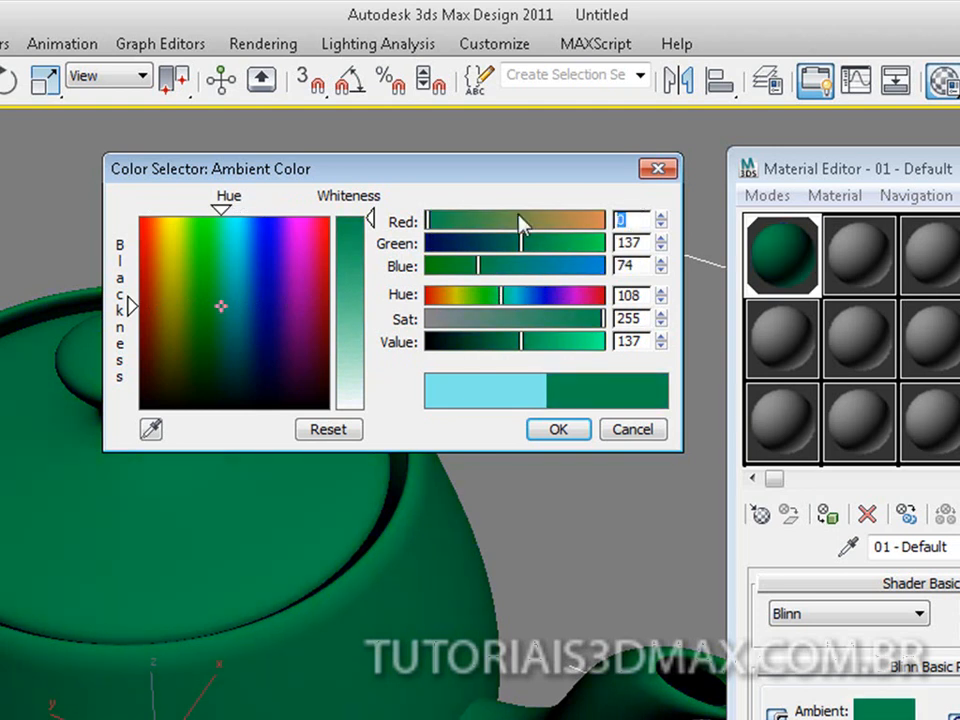
Step: Enter 0 for the ambient color's red, green and blue values
{"action": "type", "text": "0"}
{"action": "key", "text": "Tab"}
{"action": "type", "text": "0"}
{"action": "key", "text": "Tab"}
{"action": "type", "text": "0"}
{"action": "key", "text": "Tab"}
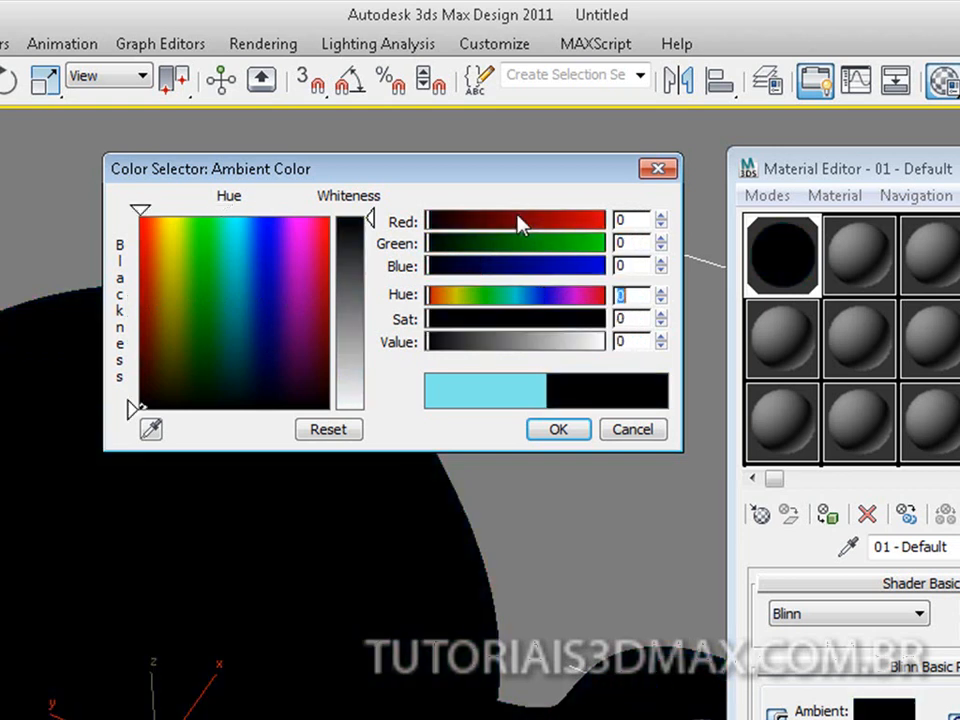
Step: Set the ambient color's red and green values to 255, and return red to 0
{"action": "double_click", "coordinate": [632, 217]}
{"action": "type", "text": "255"}
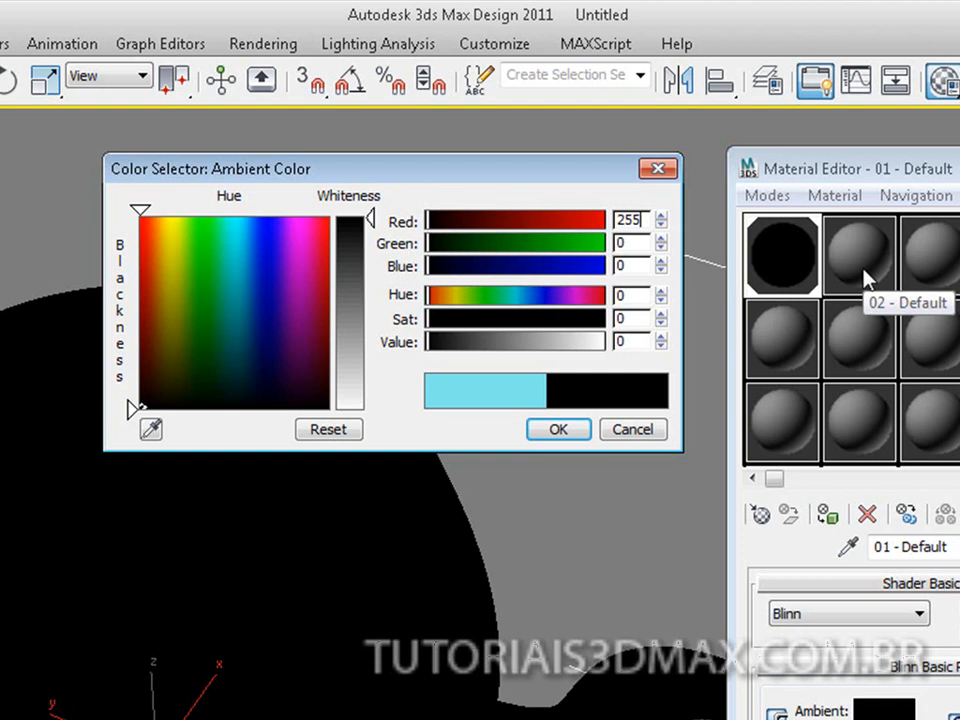
{"action": "key", "text": "Tab"}
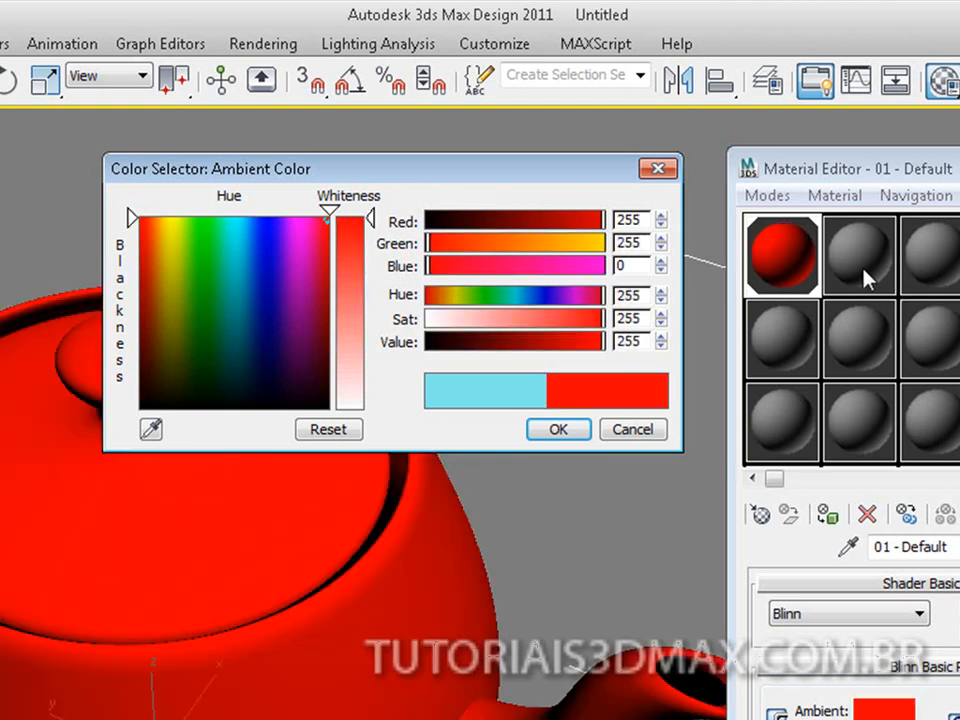
{"action": "double_click", "coordinate": [632, 219]}
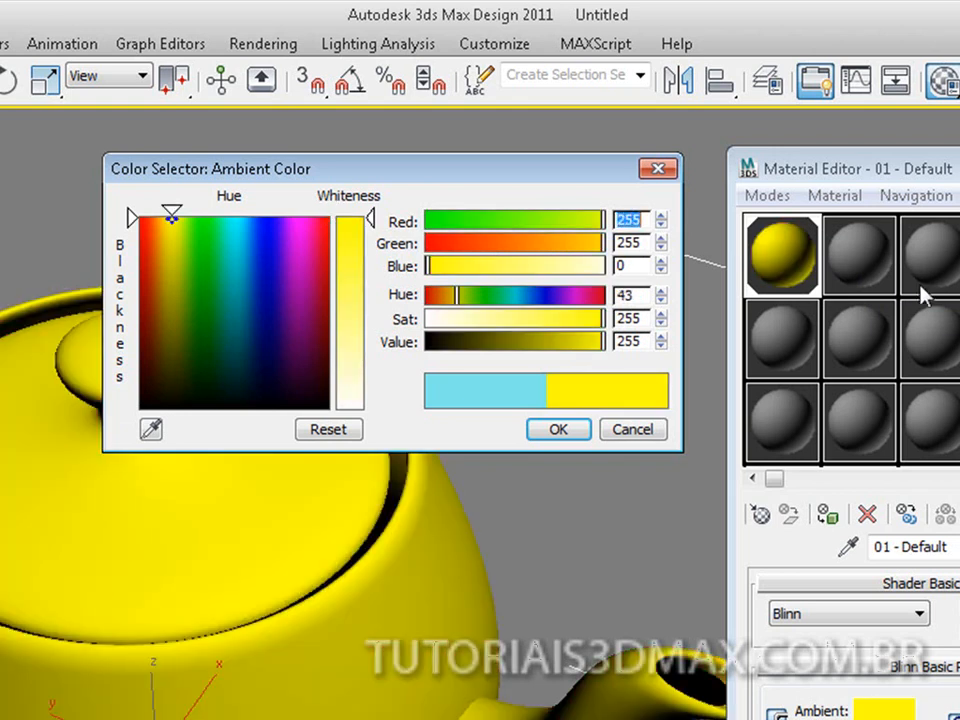
{"action": "type", "text": "0"}
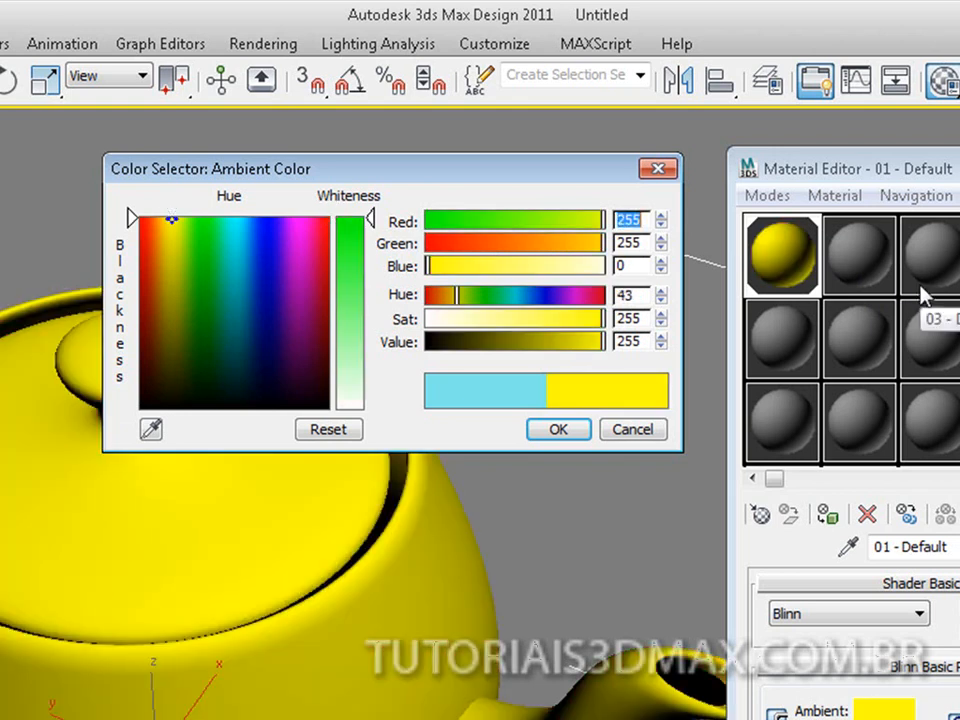
{"action": "key", "text": "Return"}
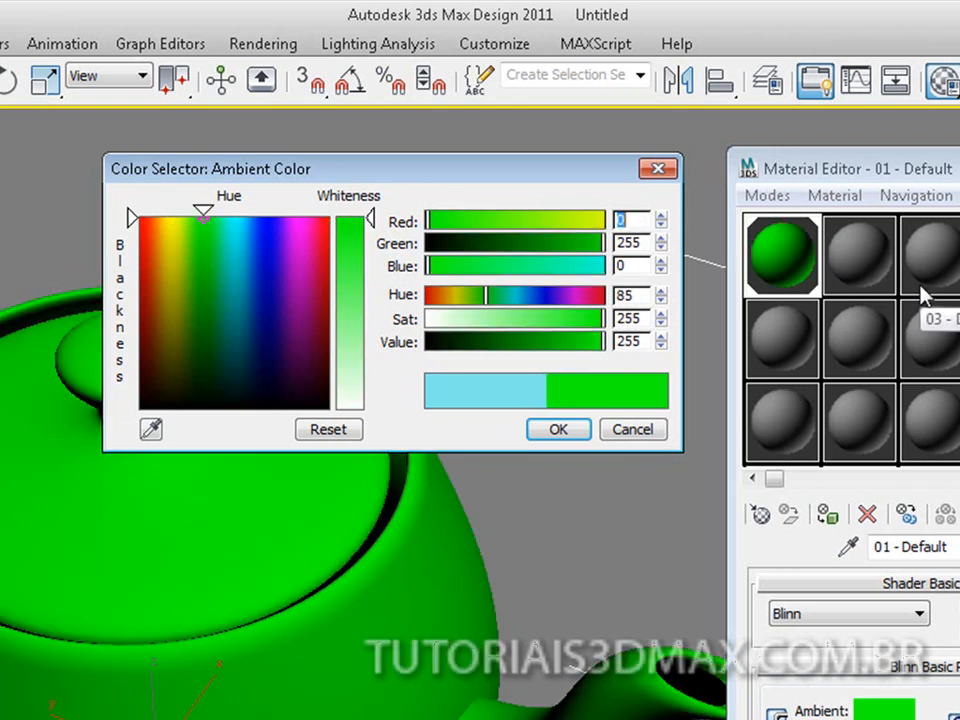
Step: Set the ambient color's green value to 0 and blue to 255, and return blue to 0
{"action": "double_click", "coordinate": [634, 243]}
{"action": "type", "text": "0"}
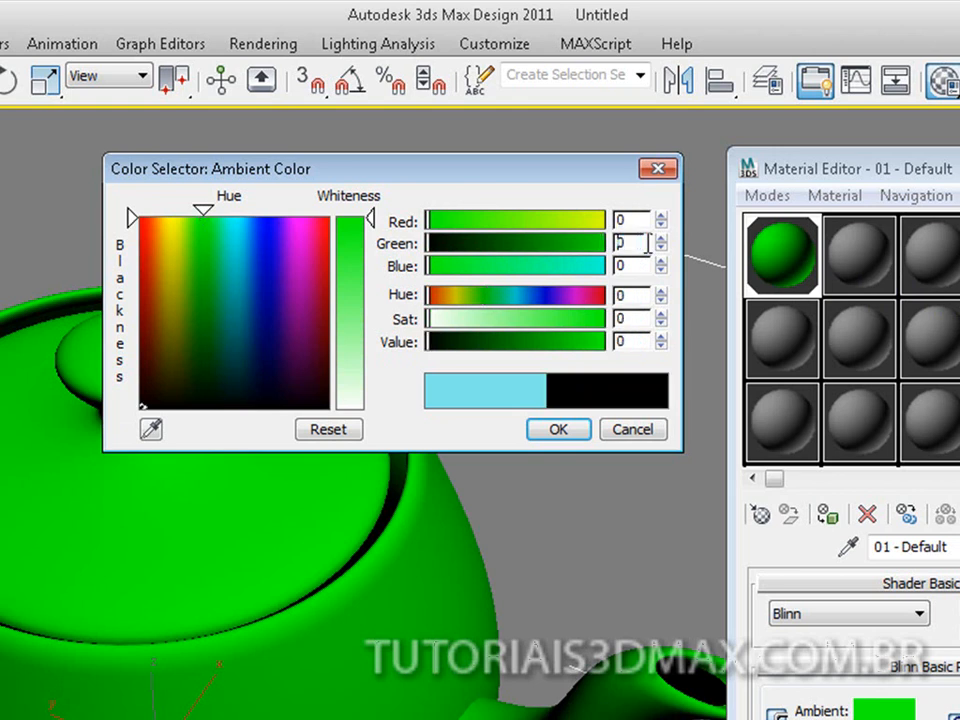
{"action": "key", "text": "Tab"}
{"action": "key", "text": "Tab"}
{"action": "double_click", "coordinate": [630, 265]}
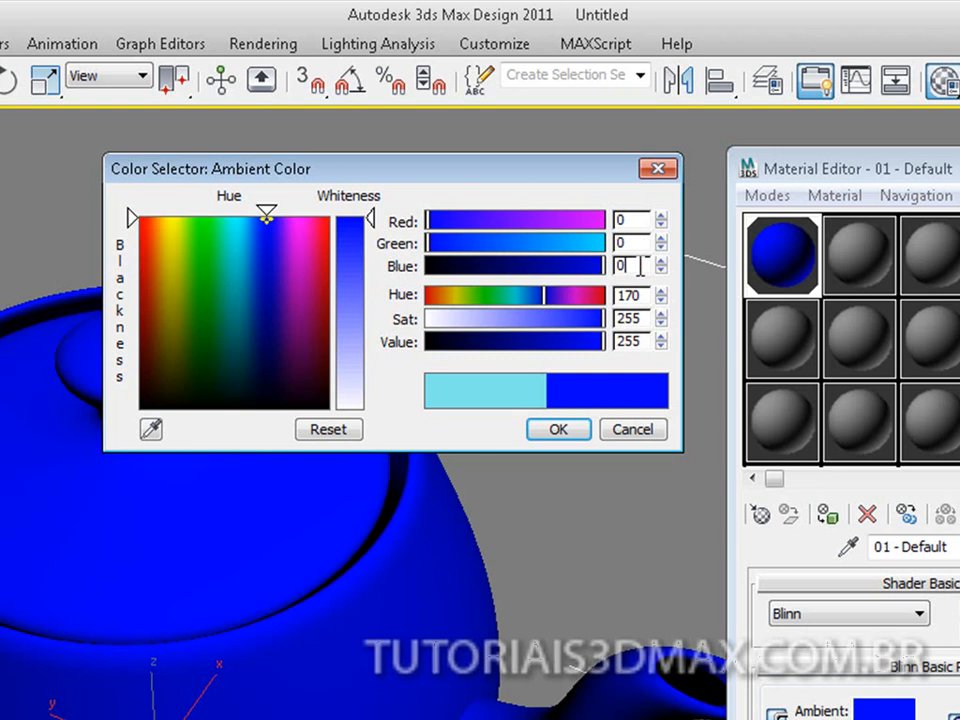
{"action": "type", "text": "0"}
{"action": "key", "text": "Tab"}
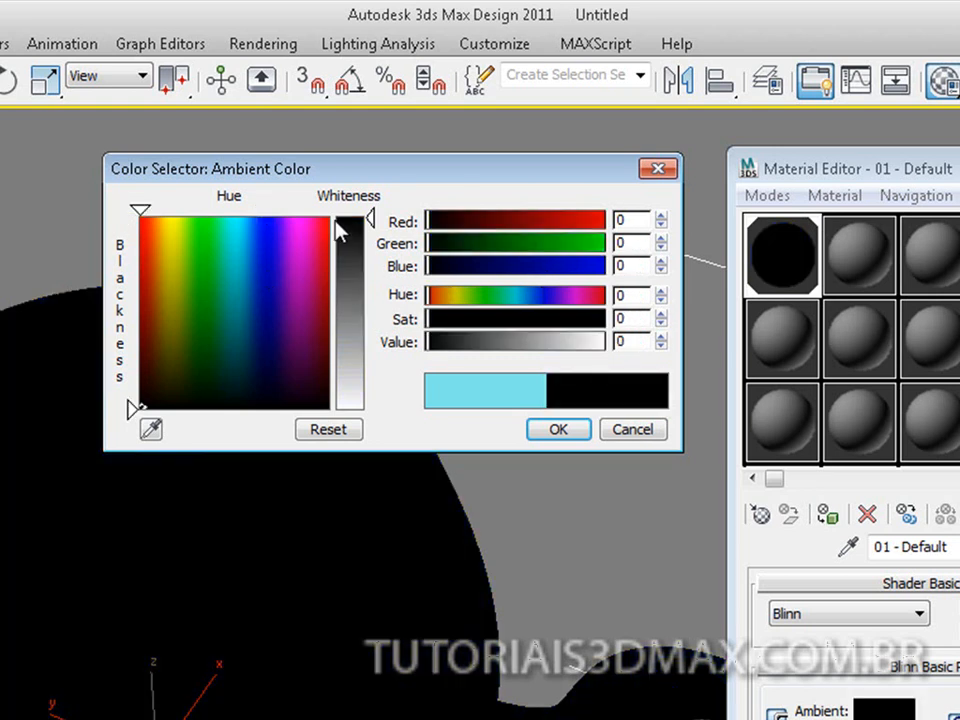
Step: Choose a teal ambient color with red 39, green 191, blue 153, and reset it to the original color
{"action": "left_click_drag", "start_coordinate": [353, 168], "coordinate": [418, 154]}
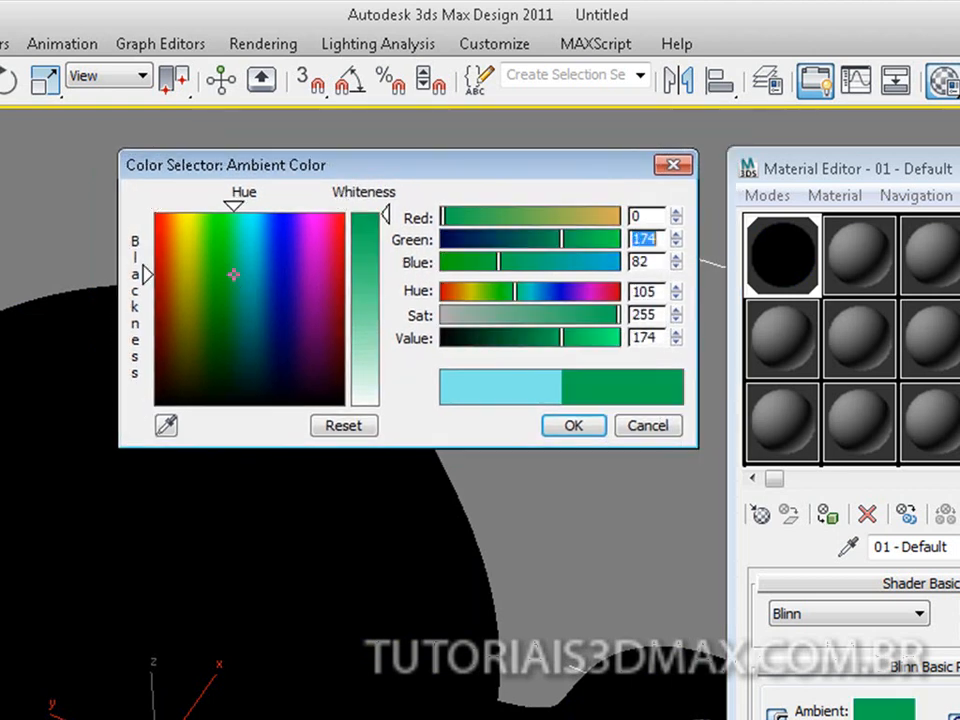
{"action": "left_click_drag", "start_coordinate": [233, 274], "coordinate": [251, 306]}
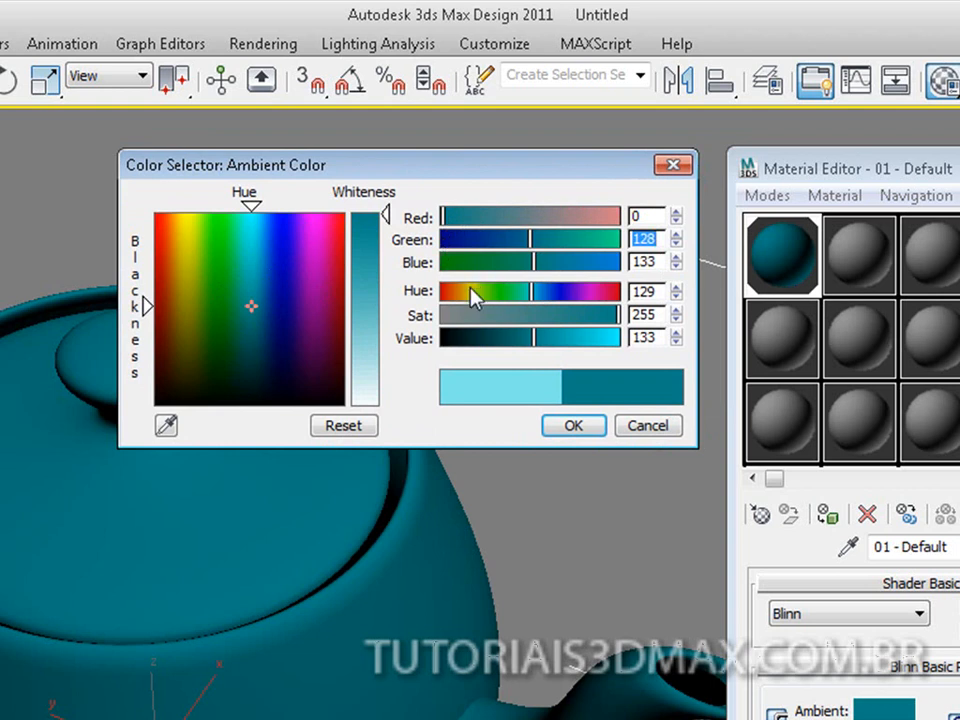
{"action": "left_click_drag", "start_coordinate": [368, 243], "coordinate": [368, 242]}
{"action": "left_click_drag", "start_coordinate": [246, 312], "coordinate": [242, 271]}
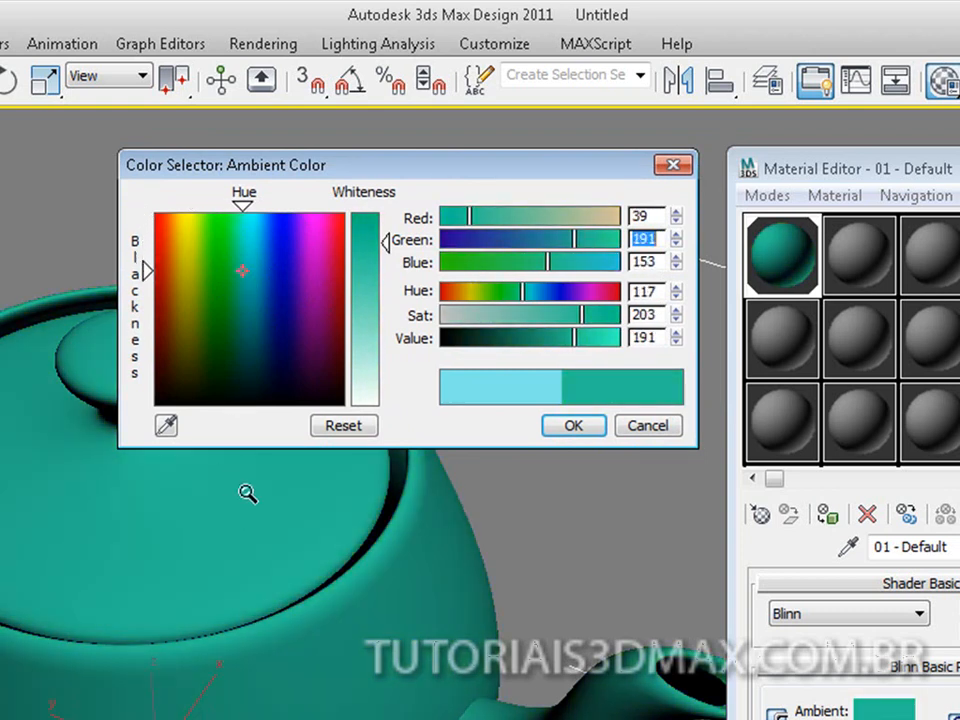
{"action": "left_click", "coordinate": [331, 430]}
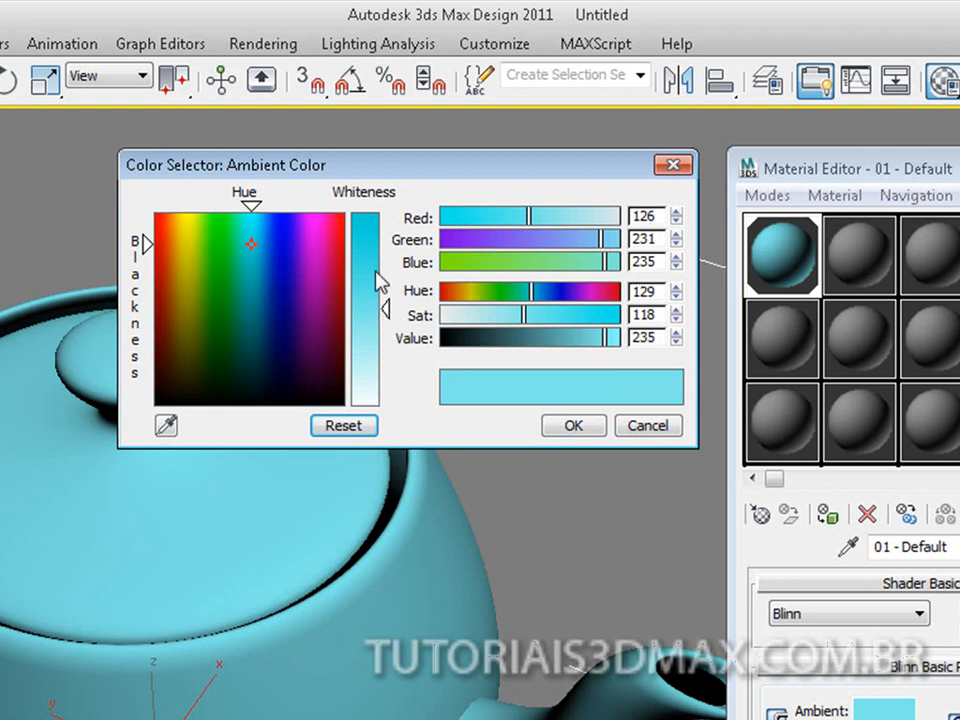
Step: Try a pink ambient color with red 254, green 124, blue 148, and reset it to the original turquoise
{"action": "left_click", "coordinate": [217, 295]}
{"action": "mouse_move", "coordinate": [217, 295]}
{"action": "left_mouse_down"}
{"action": "mouse_move", "coordinate": [209, 217]}
{"action": "mouse_move", "coordinate": [190, 211]}
{"action": "mouse_move", "coordinate": [198, 250]}
{"action": "mouse_move", "coordinate": [328, 294]}
{"action": "mouse_move", "coordinate": [338, 212]}
{"action": "left_mouse_up"}
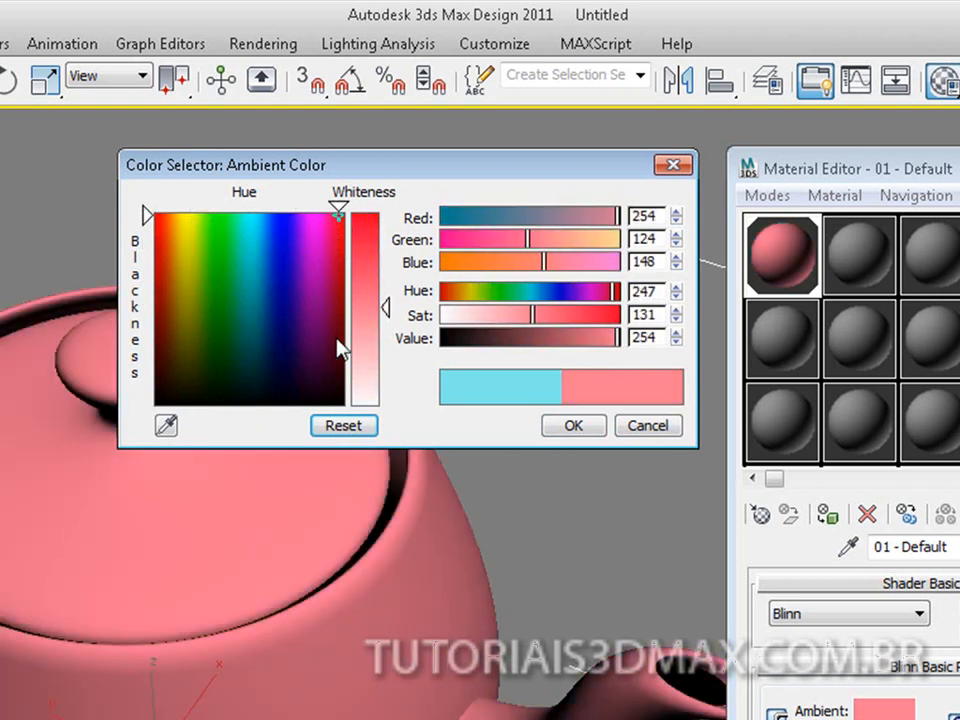
{"action": "left_click", "coordinate": [355, 428]}
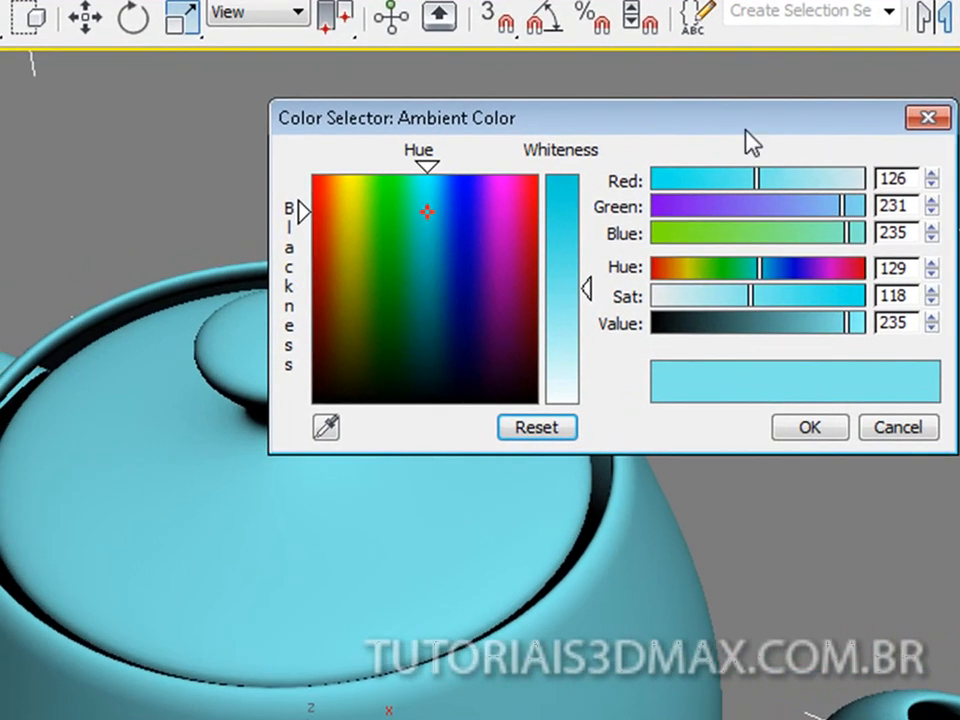
Step: Duplicate the turquoise teapot along the X axis as one independent copy placed in front of the original
{"action": "middle_click_drag", "start_coordinate": [243, 630], "coordinate": [193, 579]}
{"action": "scroll", "coordinate": [196, 576], "scroll_direction": "down", "scroll_amount": 3}
{"action": "middle_click_drag", "start_coordinate": [213, 500], "coordinate": [221, 481]}
{"action": "key", "text": "w"}
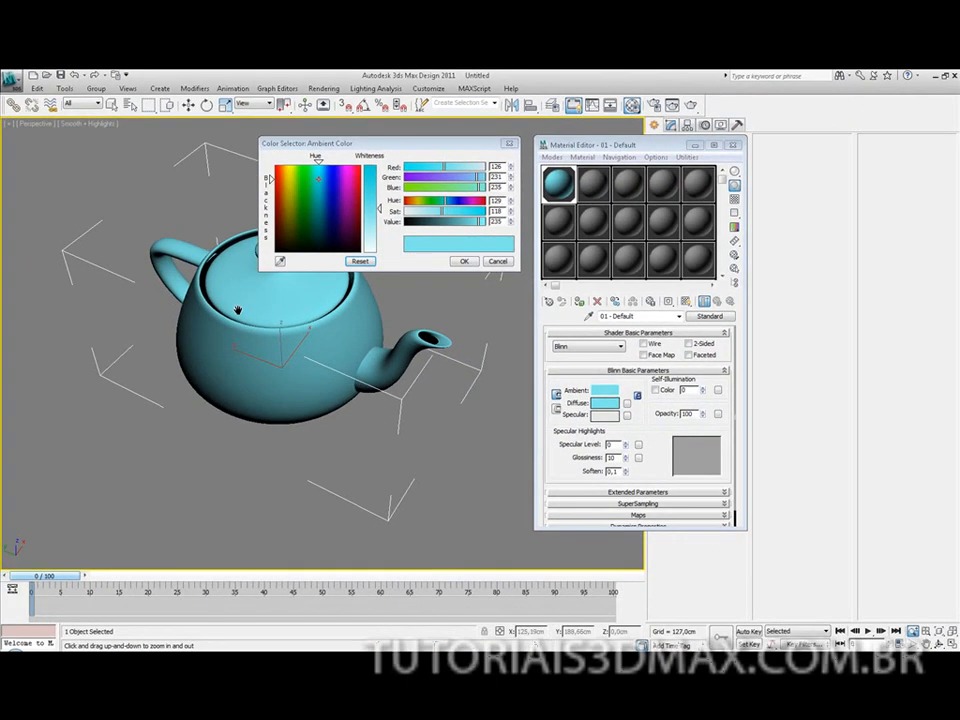
{"action": "scroll", "coordinate": [268, 321], "scroll_direction": "down", "scroll_amount": 2}
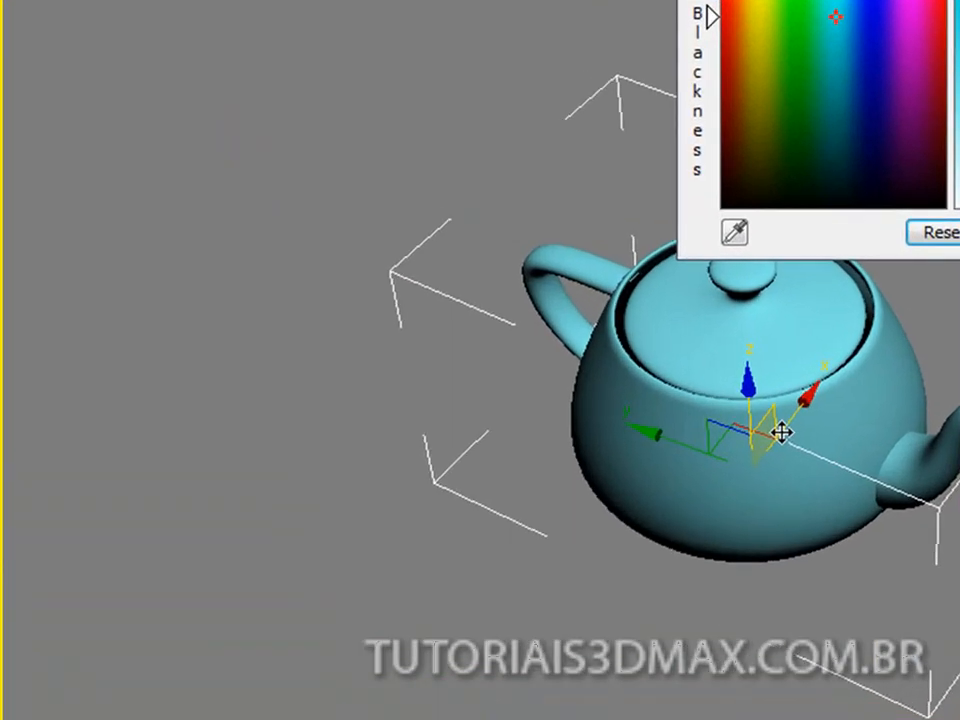
{"action": "left_click_drag", "start_coordinate": [814, 400], "coordinate": [716, 510], "text": "shift"}
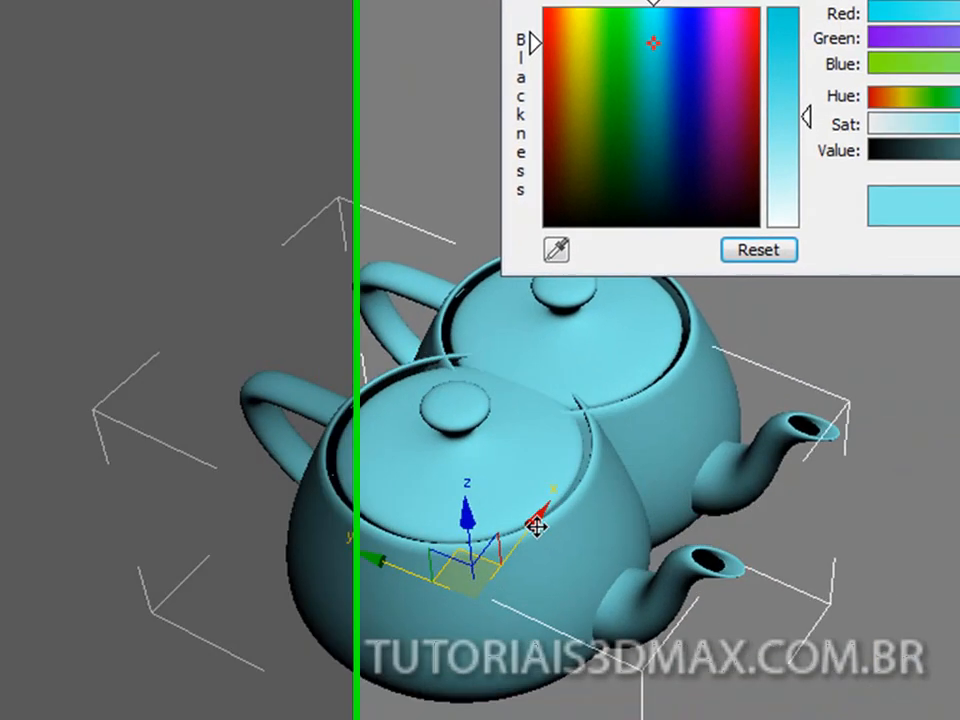
{"action": "mouse_move", "coordinate": [537, 527]}
{"action": "left_mouse_down", "text": "shift"}
{"action": "mouse_move", "coordinate": [423, 670]}
{"action": "mouse_move", "coordinate": [407, 672]}
{"action": "left_mouse_up", "text": "shift"}
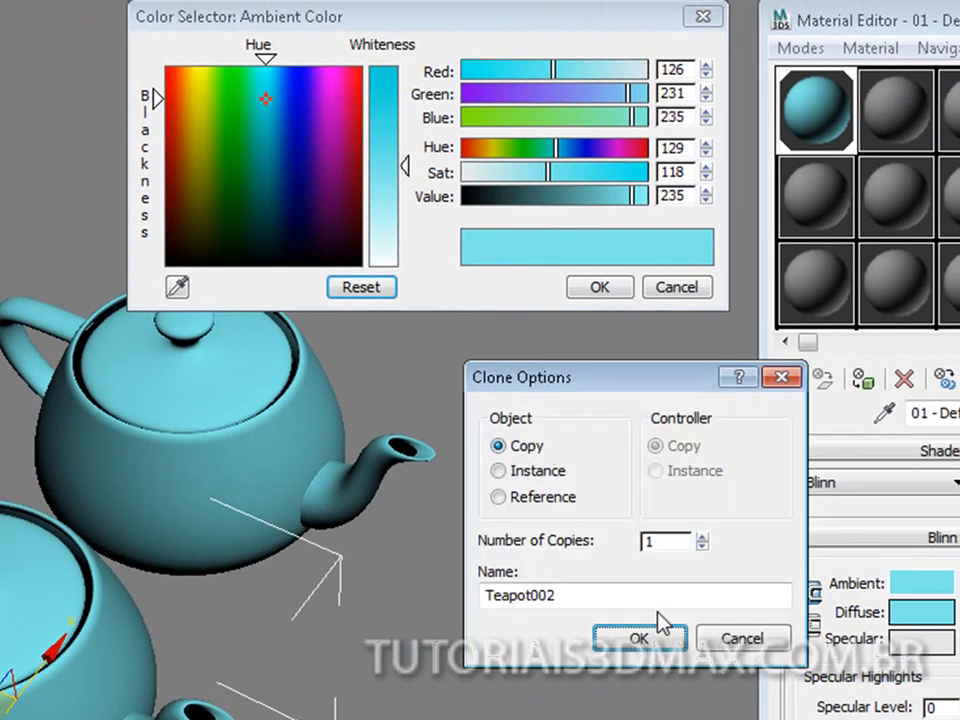
{"action": "left_click", "coordinate": [648, 637]}
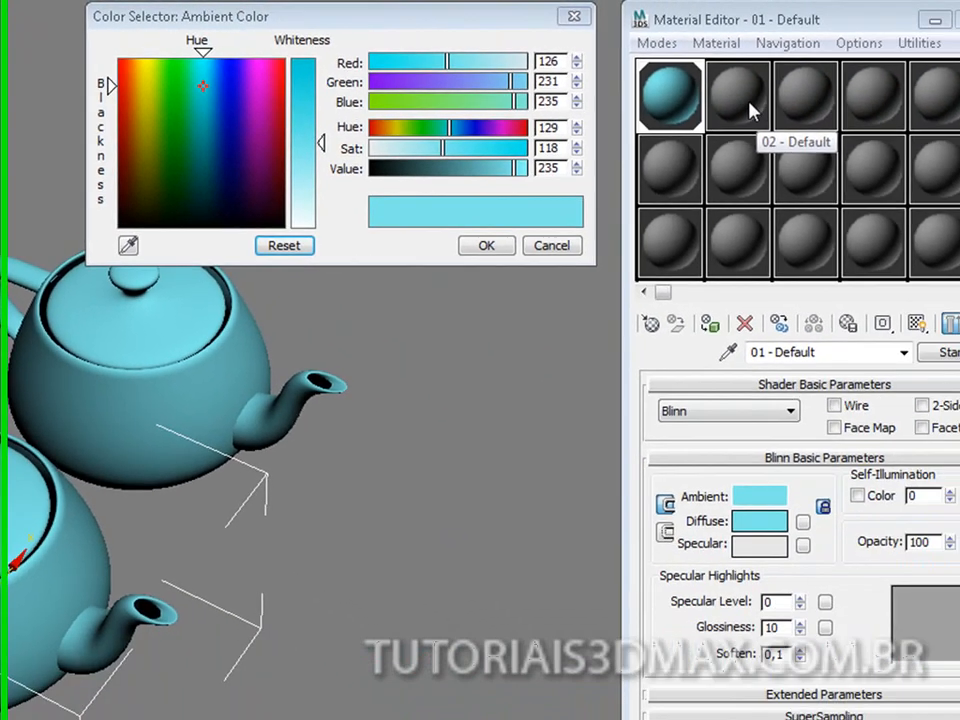
Step: Set the second material's diffuse color to red 255, green 39, blue 39, and assign it to the copied teapot
{"action": "left_click", "coordinate": [905, 125]}
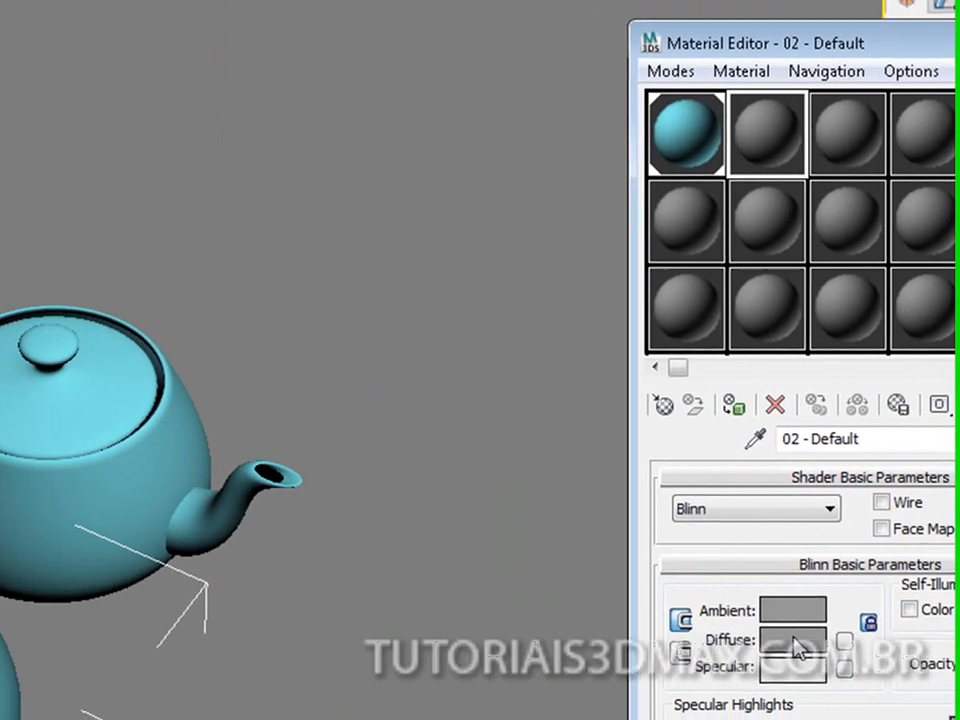
{"action": "left_click", "coordinate": [795, 645]}
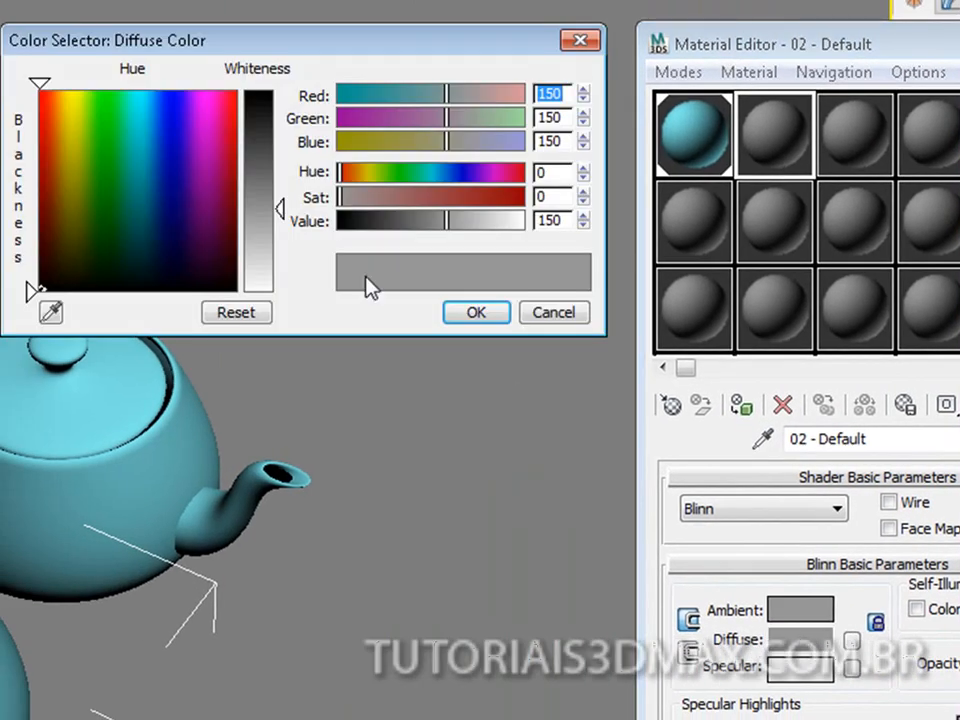
{"action": "type", "text": "255"}
{"action": "key", "text": "Return"}
{"action": "left_click_drag", "start_coordinate": [279, 206], "coordinate": [279, 122]}
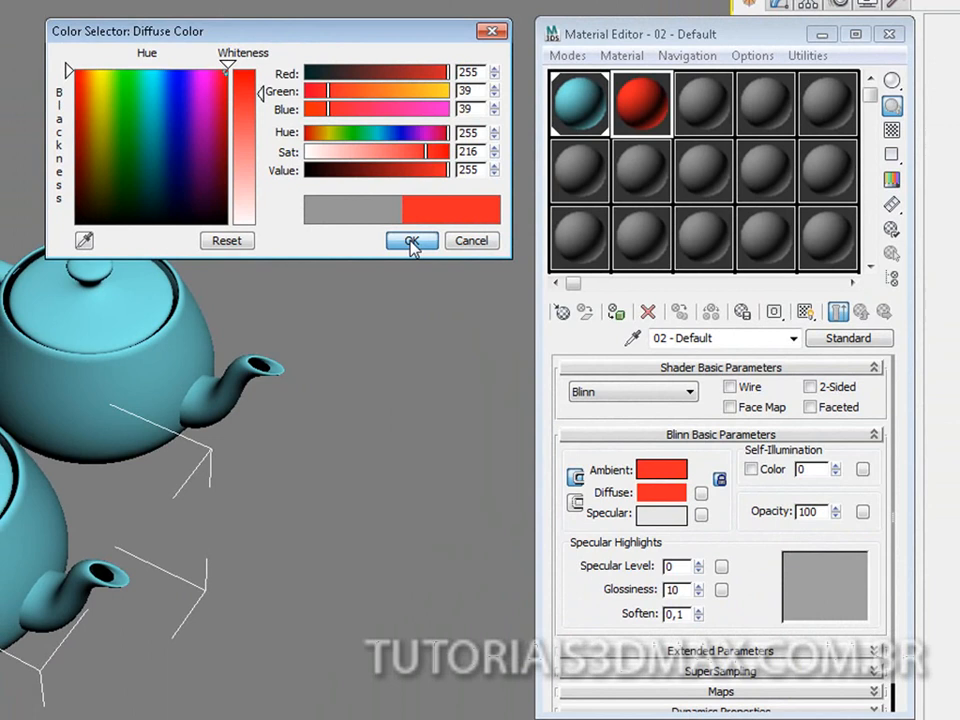
{"action": "left_click", "coordinate": [476, 311]}
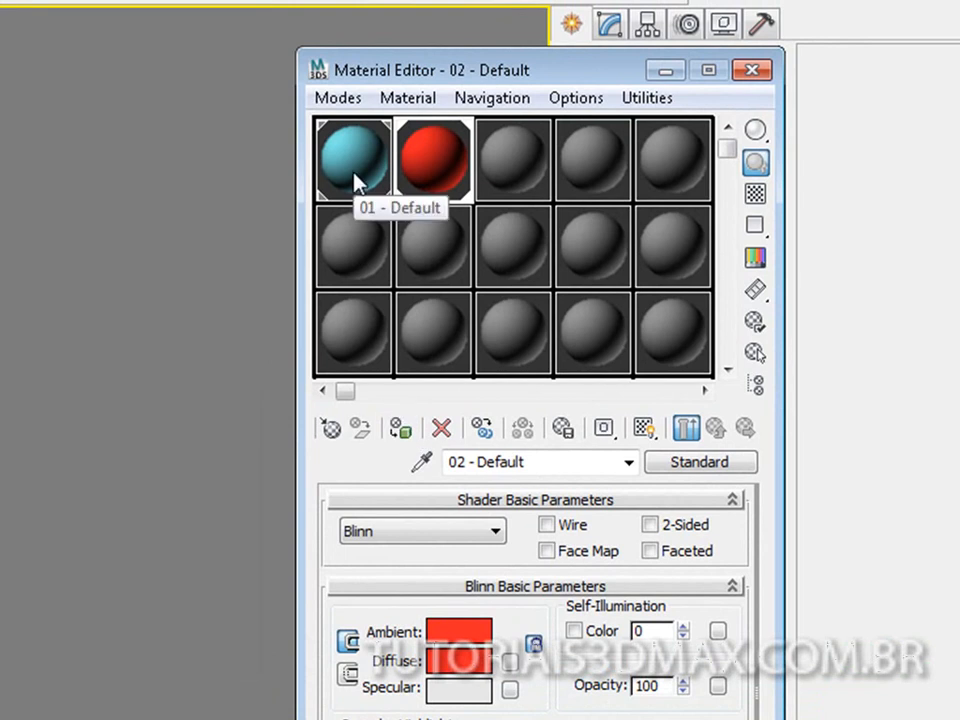
Step: Sample the turquoise teapot's on-screen color as the ambient color of the third material, 03 - Default
{"action": "left_click", "coordinate": [513, 177]}
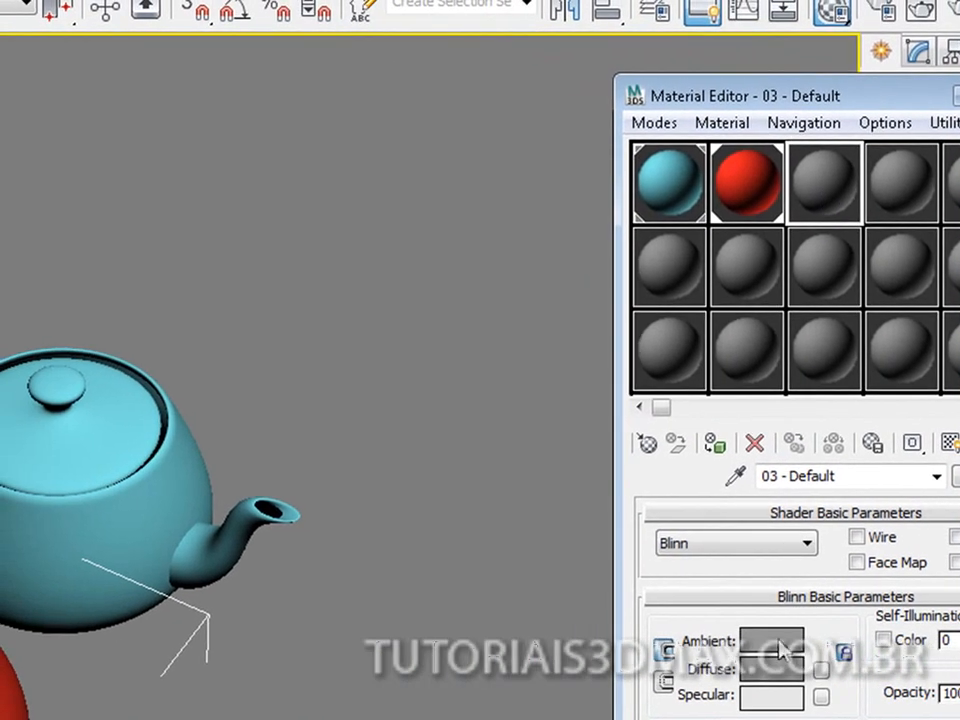
{"action": "left_click", "coordinate": [781, 651]}
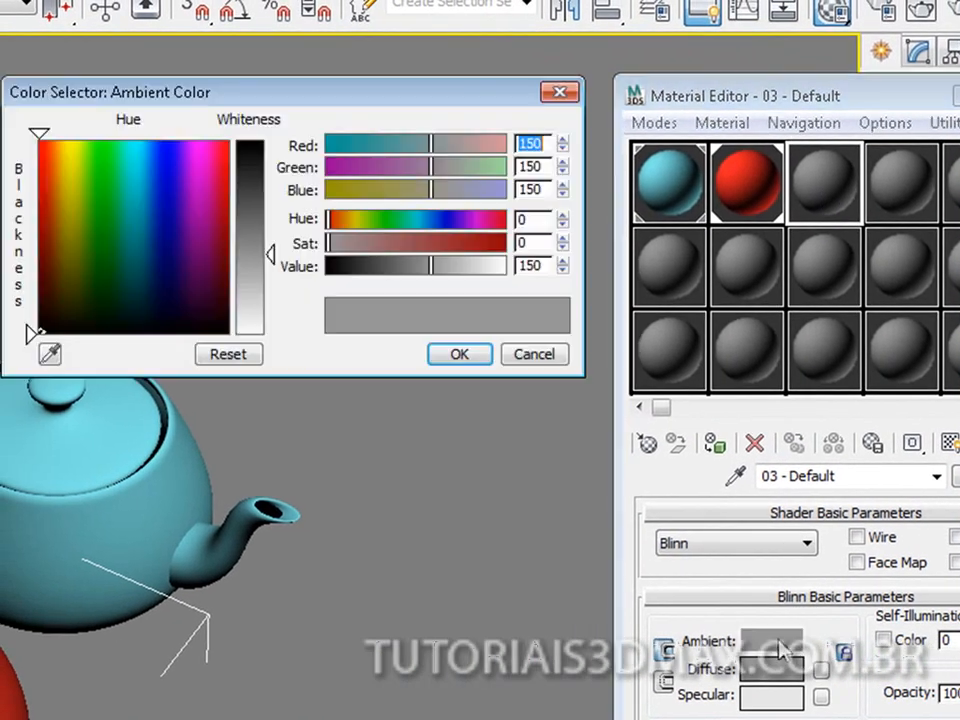
{"action": "mouse_move", "coordinate": [300, 94]}
{"action": "left_mouse_down"}
{"action": "mouse_move", "coordinate": [349, 81]}
{"action": "mouse_move", "coordinate": [314, 78]}
{"action": "left_mouse_up"}
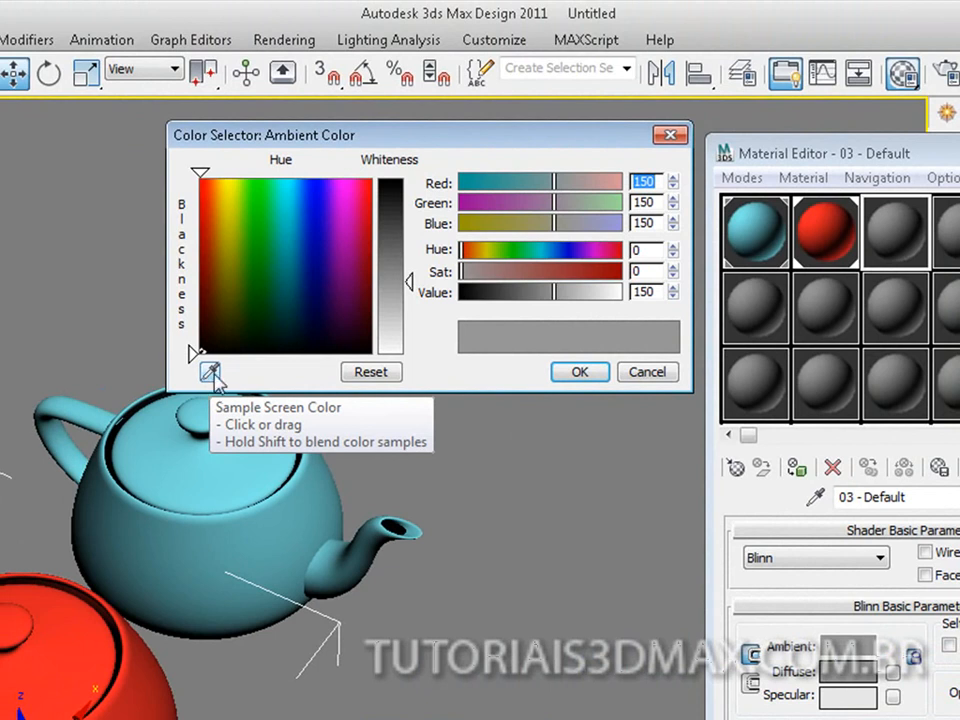
{"action": "left_click", "coordinate": [212, 374]}
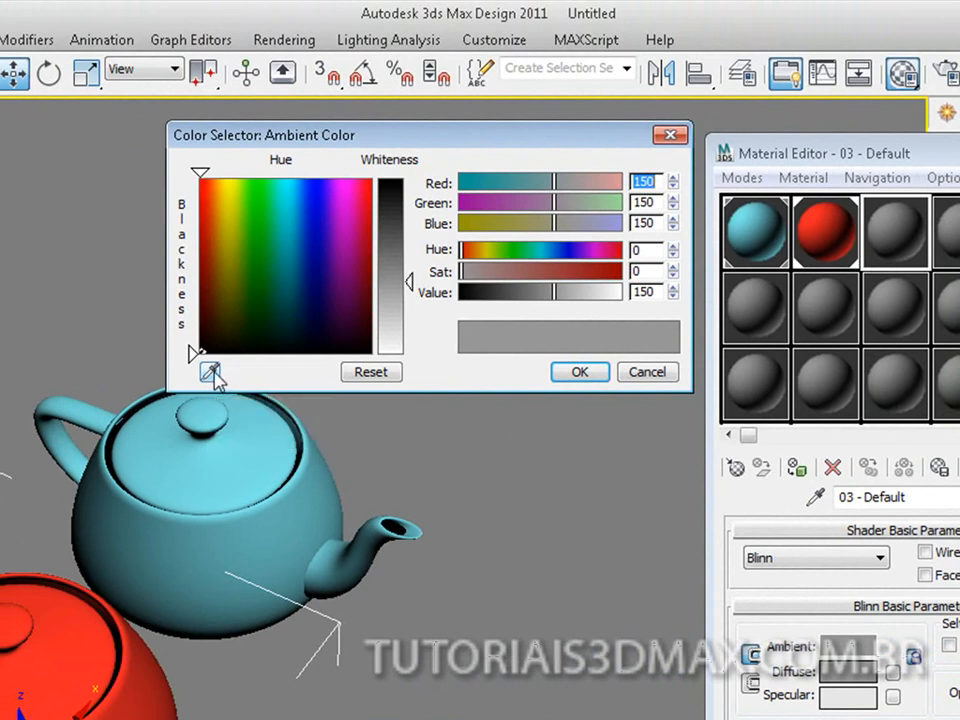
{"action": "left_click", "coordinate": [178, 498]}
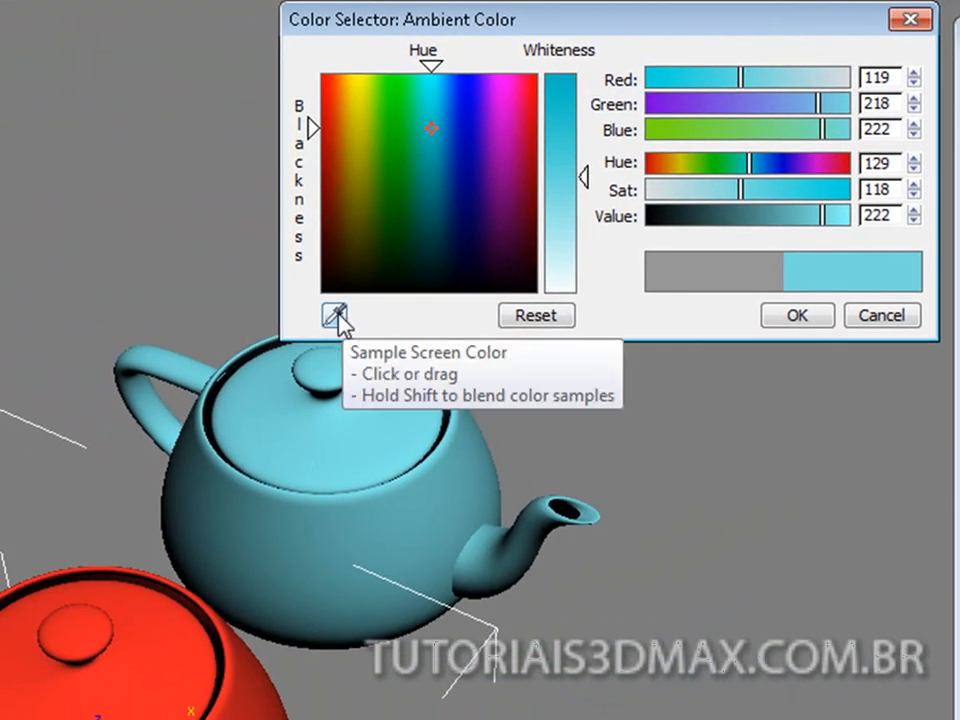
Step: Replace the third material's ambient color with a color sampled from the red teapot's lid knob, and accept it
{"action": "left_click", "coordinate": [338, 318]}
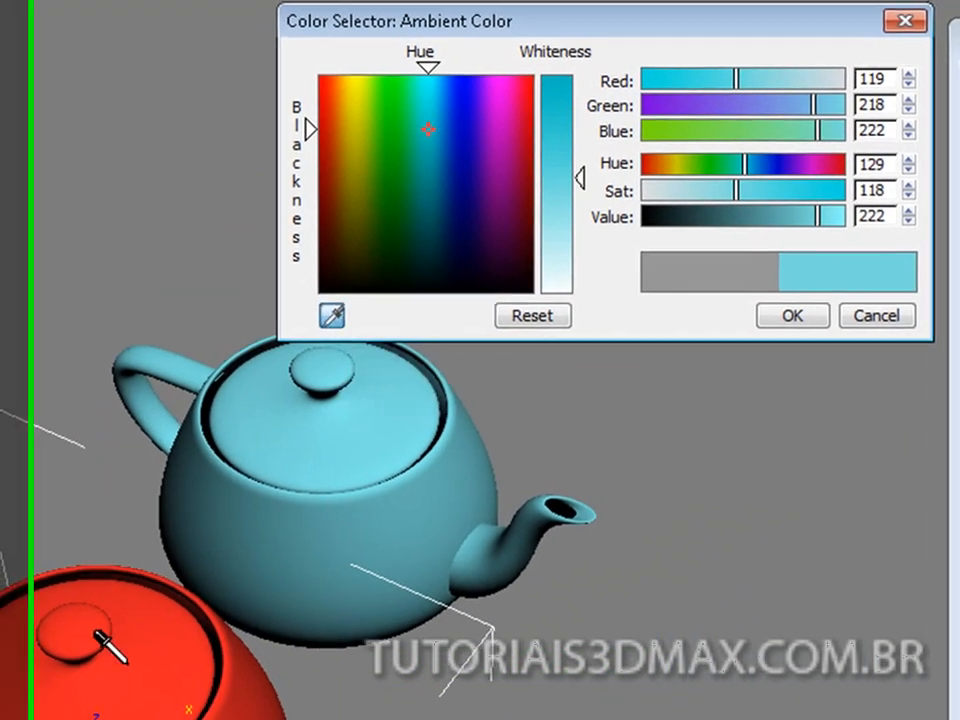
{"action": "left_click", "coordinate": [111, 640]}
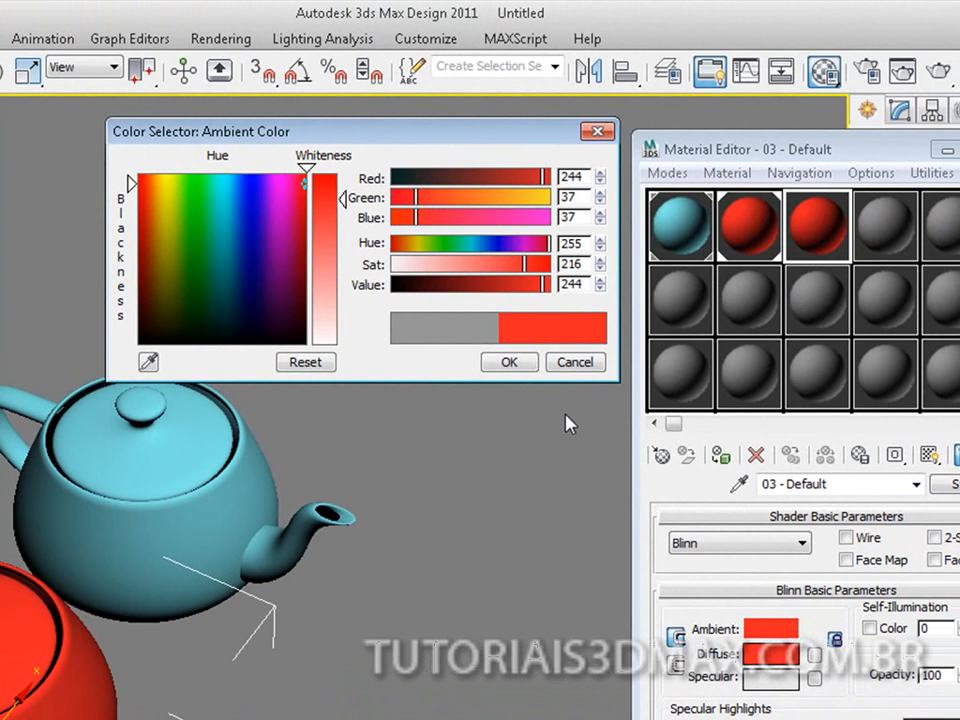
{"action": "left_click", "coordinate": [509, 363]}
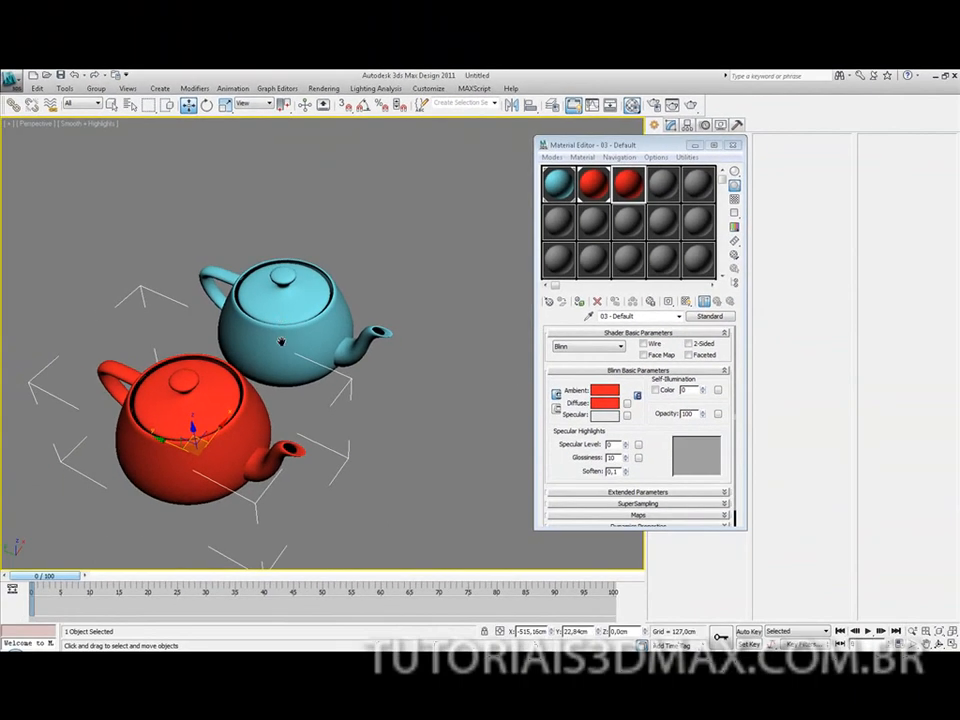
Step: Review the third material's ambient color values in the Color Selector and close it
{"action": "middle_click_drag", "start_coordinate": [281, 342], "coordinate": [268, 310]}
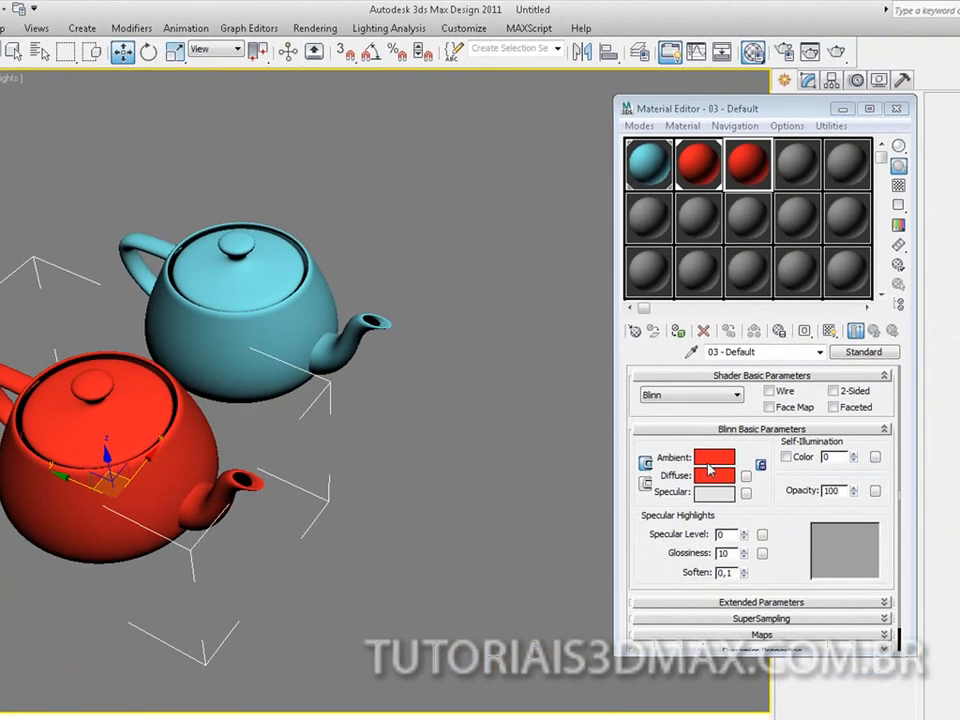
{"action": "left_click", "coordinate": [711, 461]}
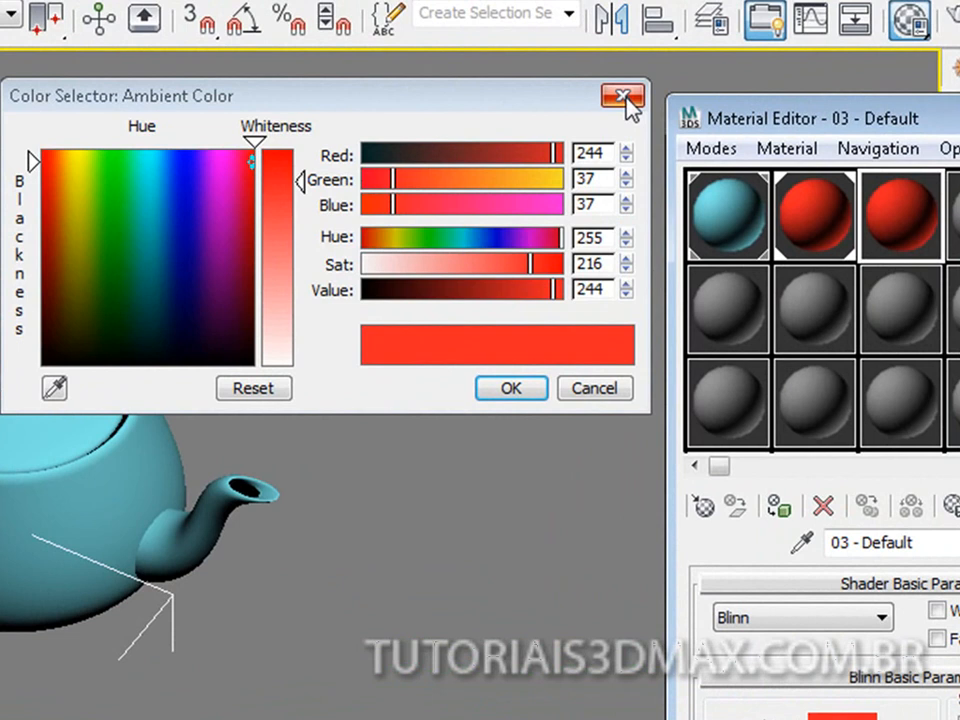
{"action": "left_click", "coordinate": [627, 102]}
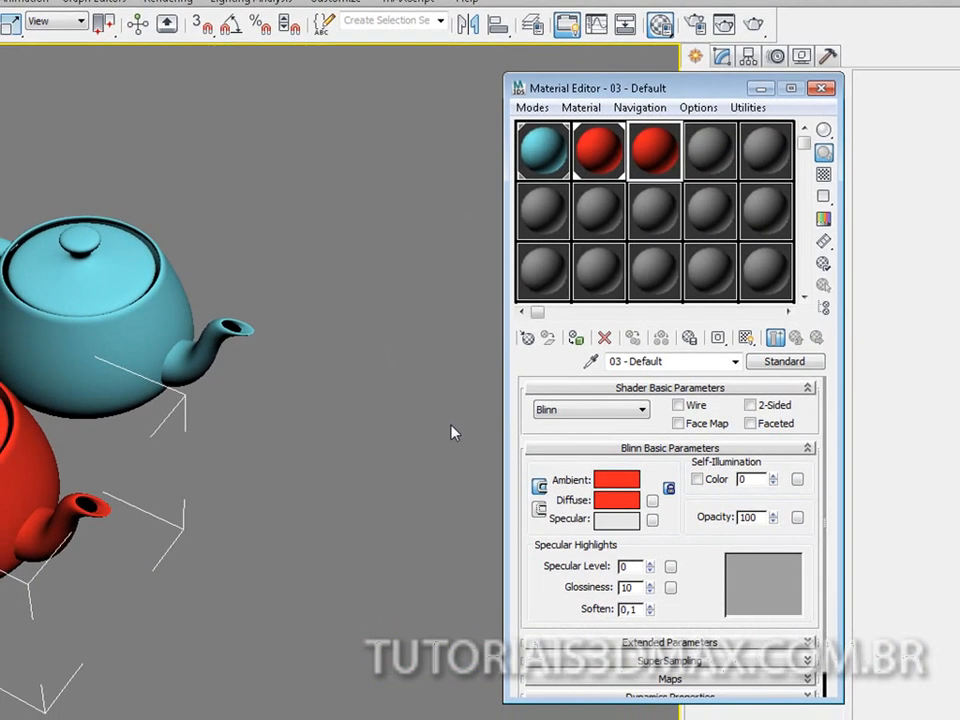